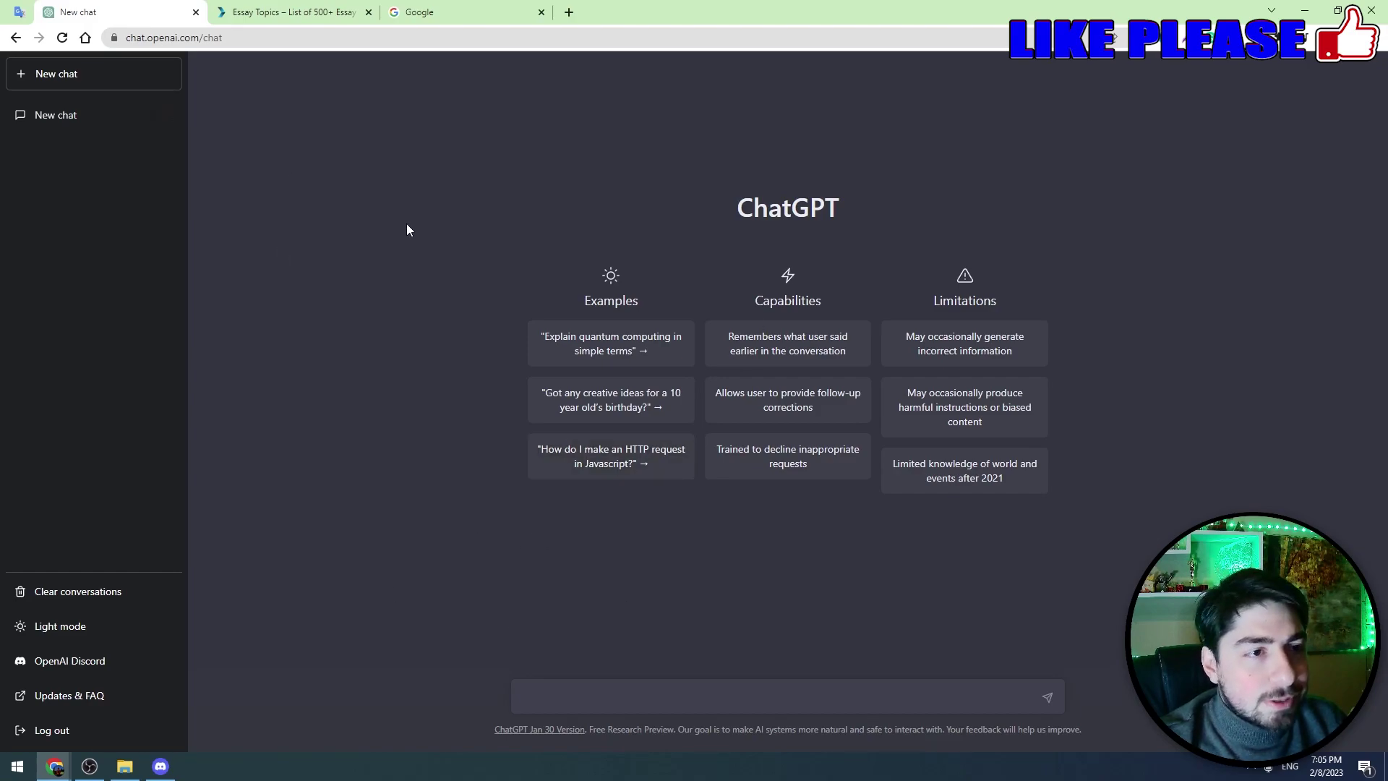
# Copy the topic "Essay on Online Education" from the education section of the Infinity Learn essay topics page.
pyautogui.click(320, 17)
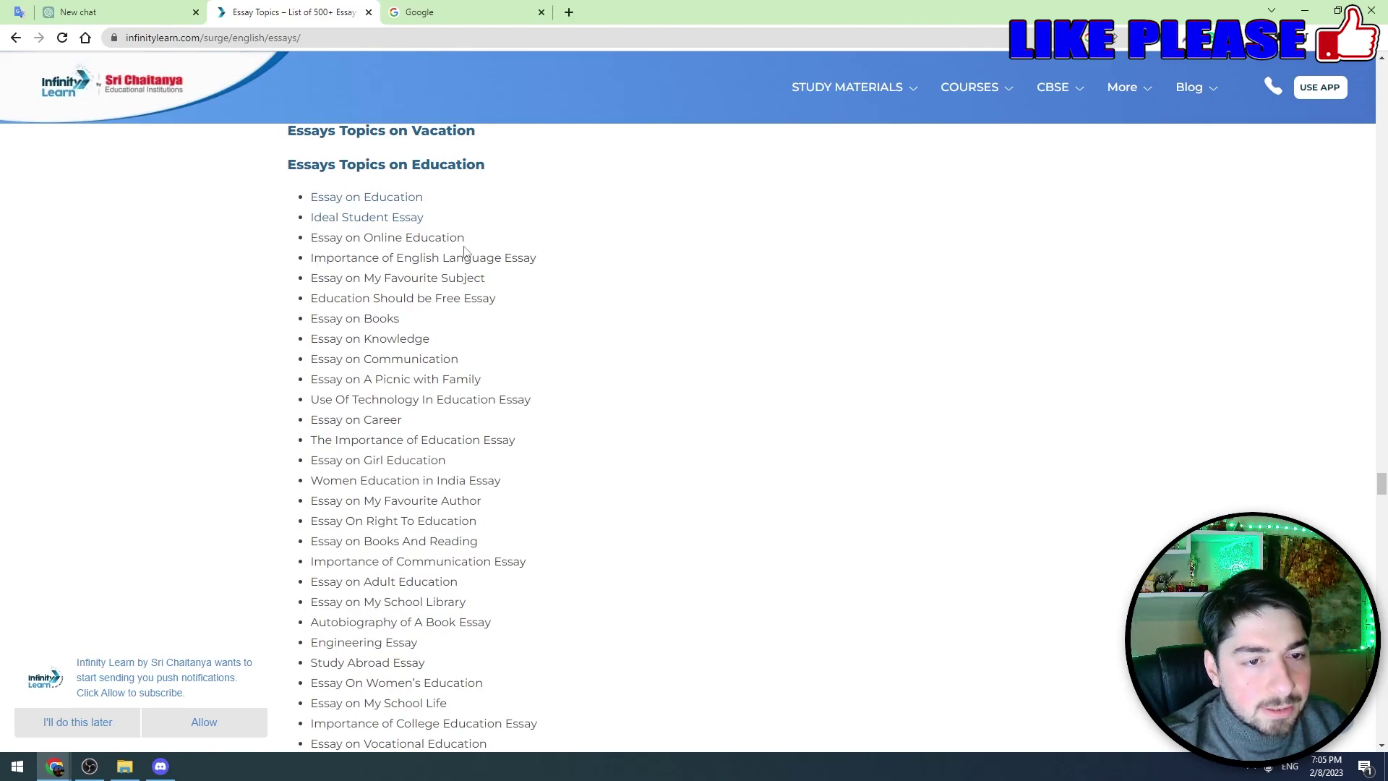
pyautogui.moveTo(464, 238); pyautogui.dragTo(319, 233)
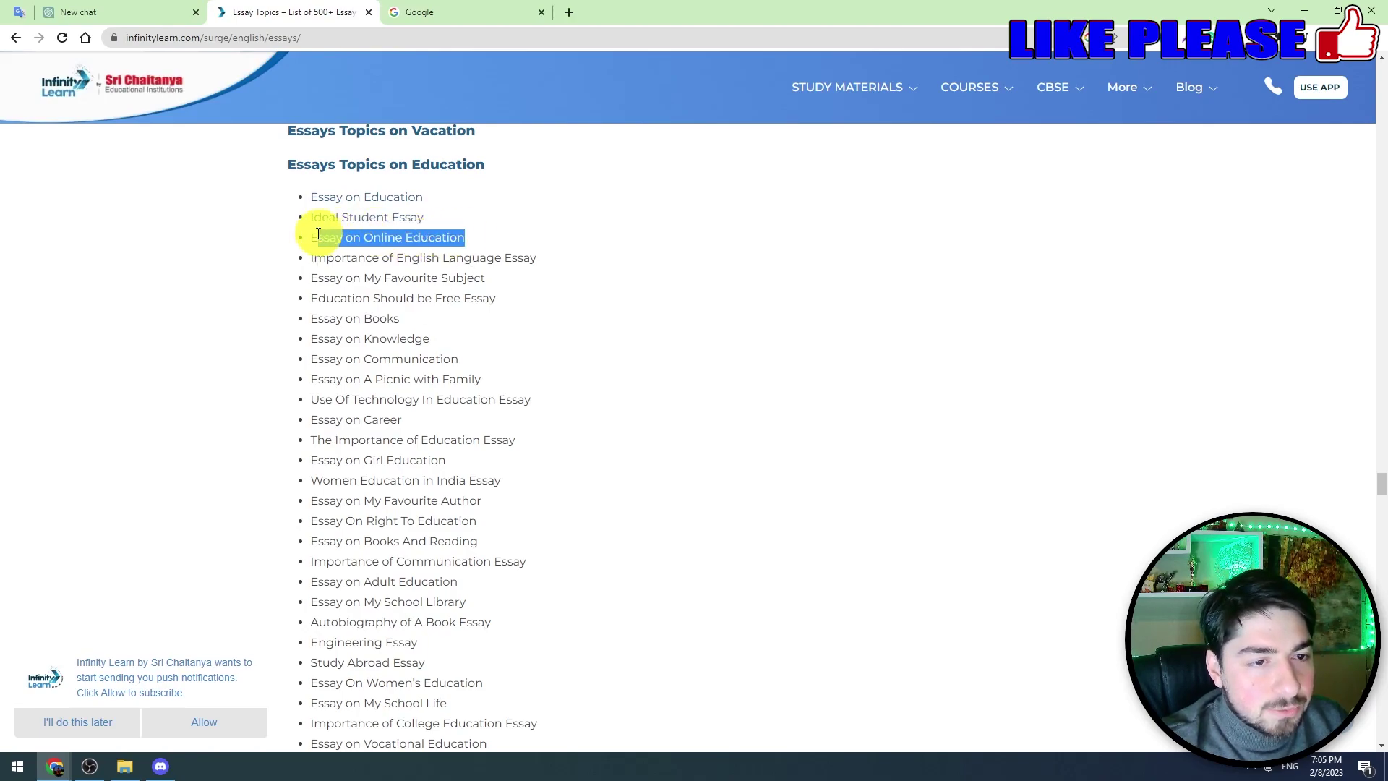
pyautogui.rightClick(372, 233)
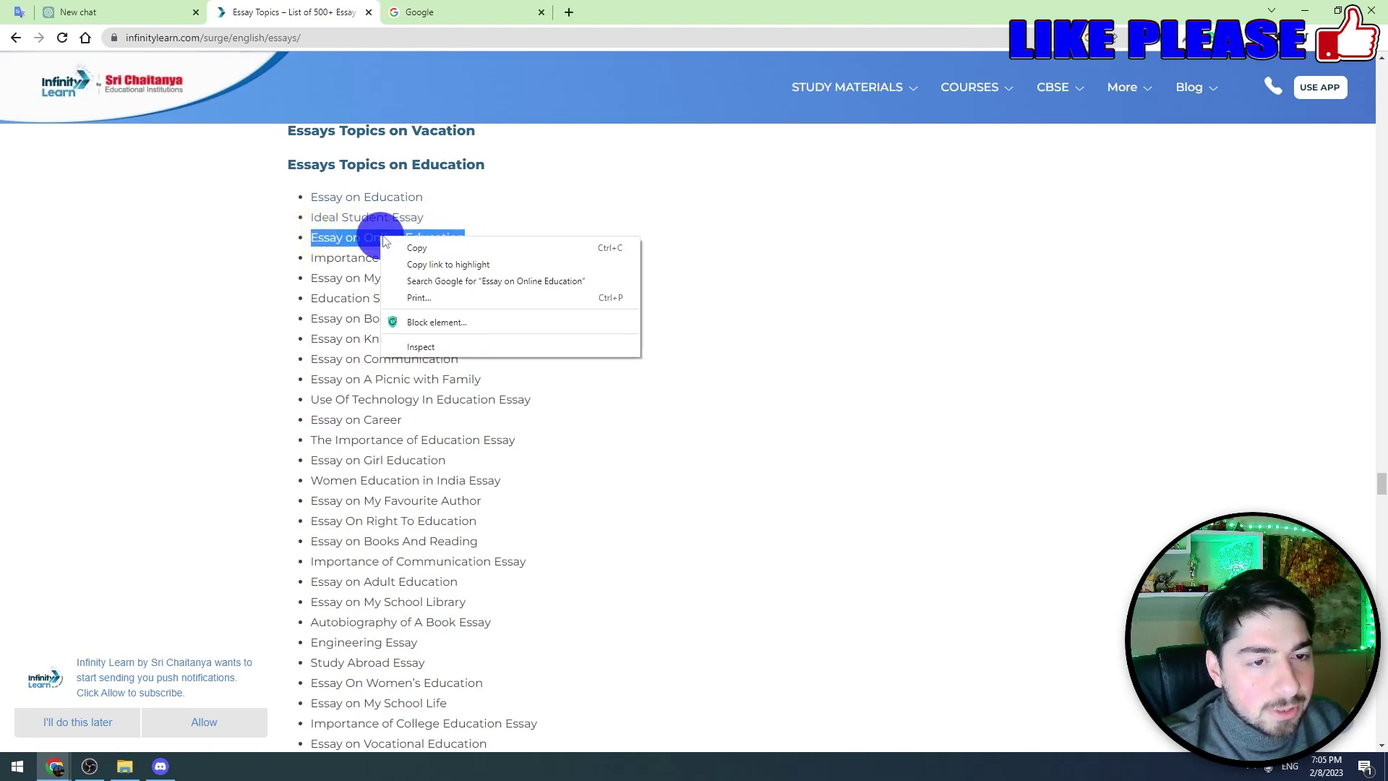
pyautogui.click(420, 246)
# Send ChatGPT the prompt "Essay on Online Education - write an essay about this topic".
pyautogui.click(78, 12)
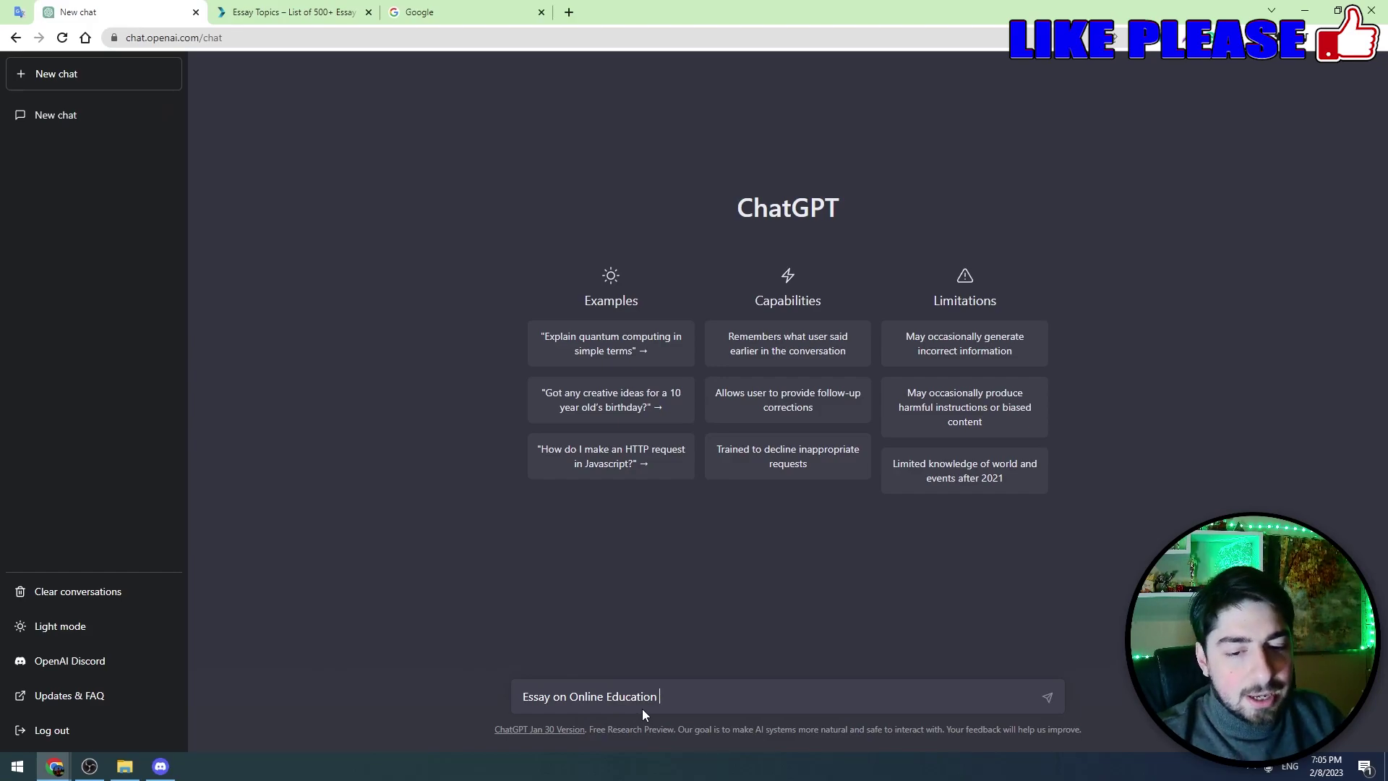
pyautogui.write('-')
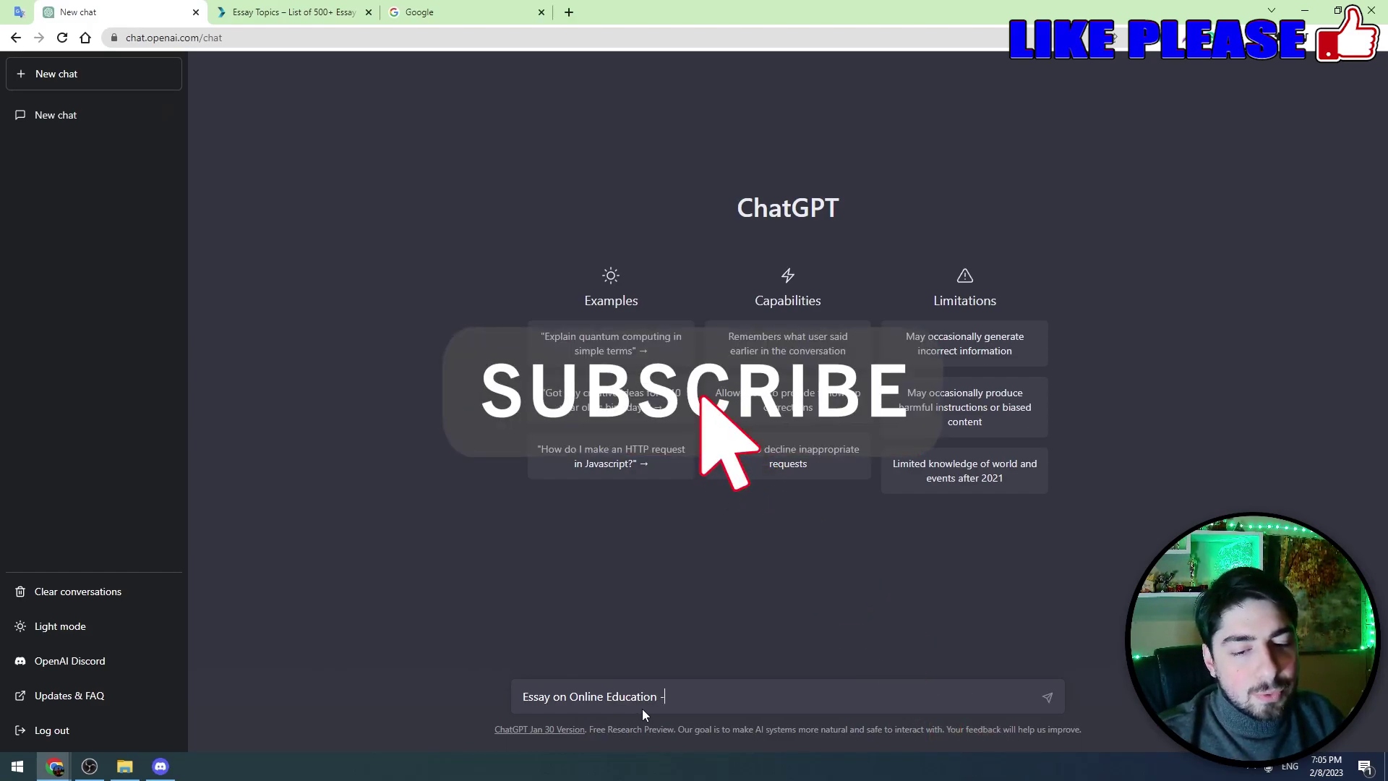
pyautogui.write(' write an essay about this topic')
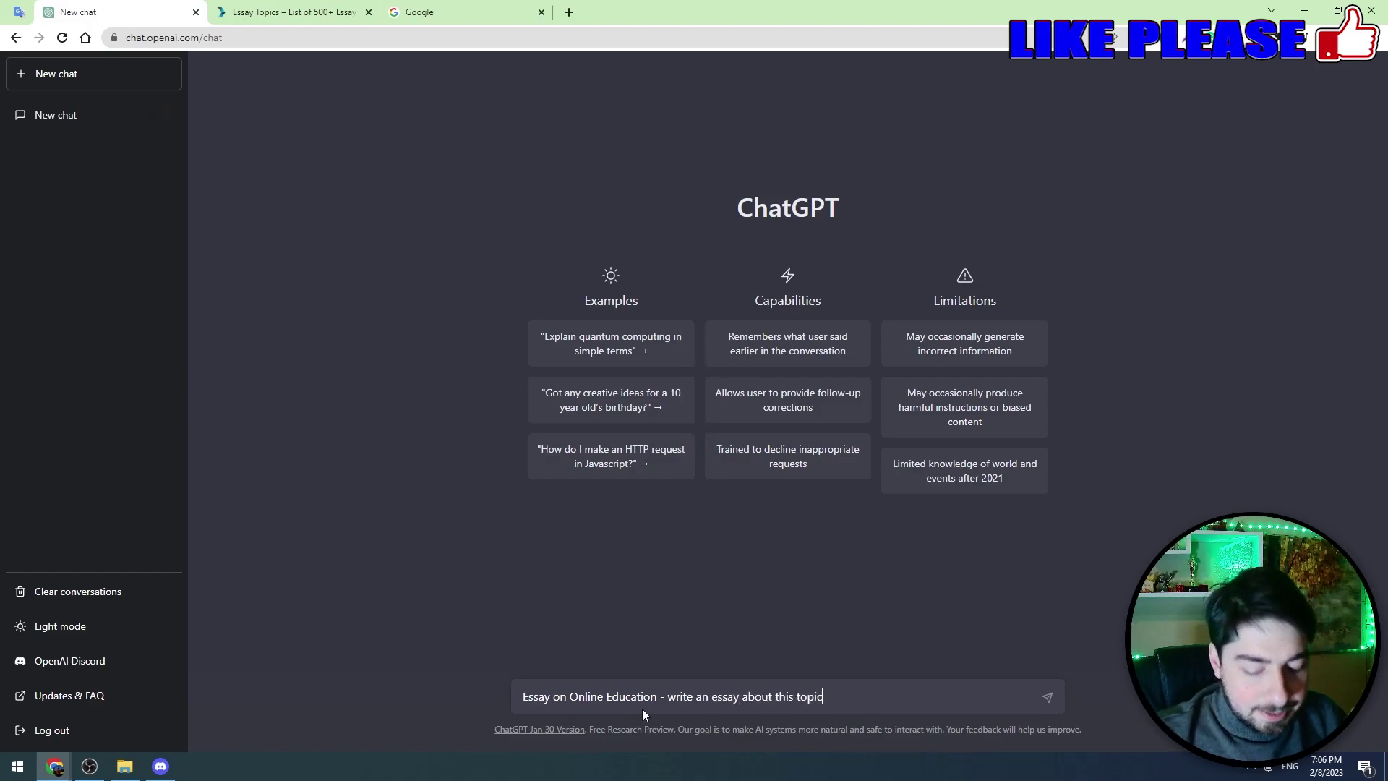
pyautogui.press('Return')
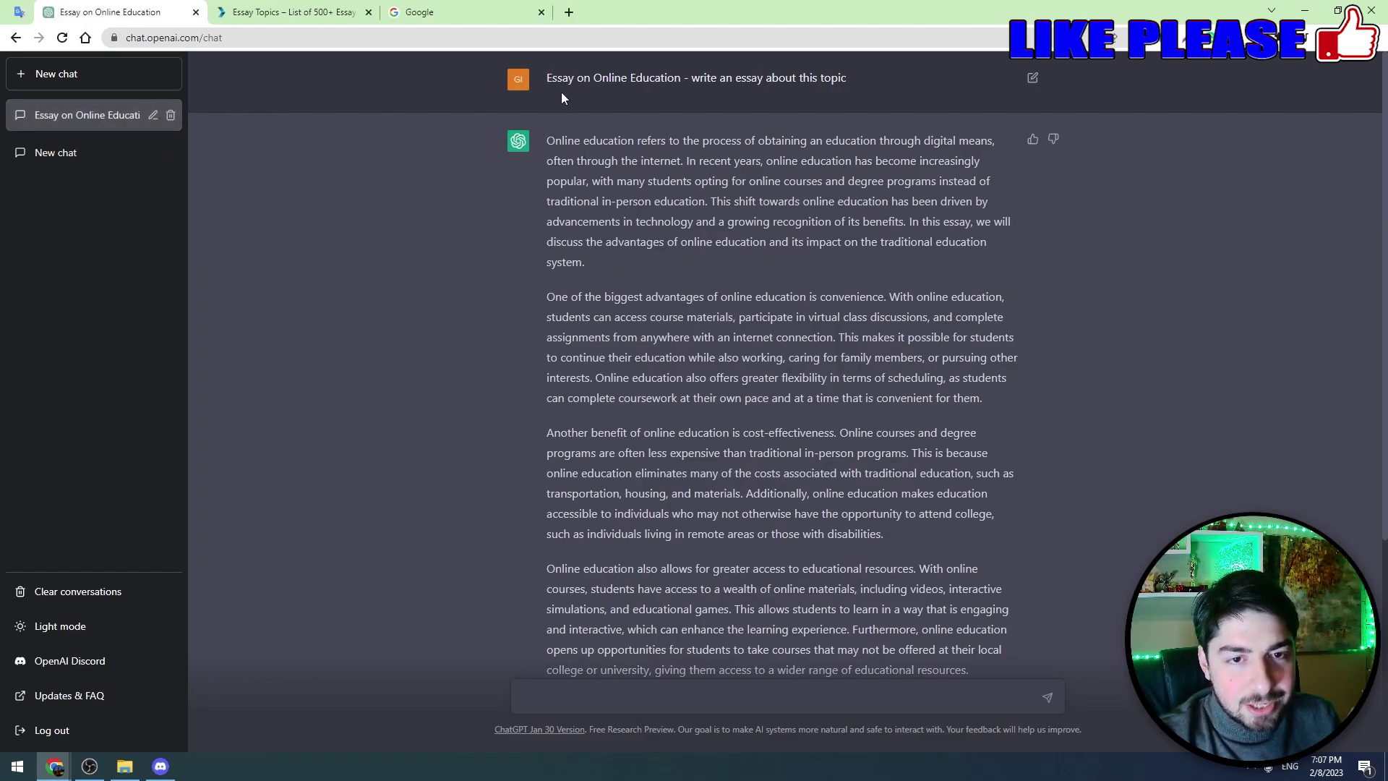
# Look through the generated online education essay and copy its full text from the first paragraph to the conclusion.
pyautogui.scroll(-5, 708, 138)
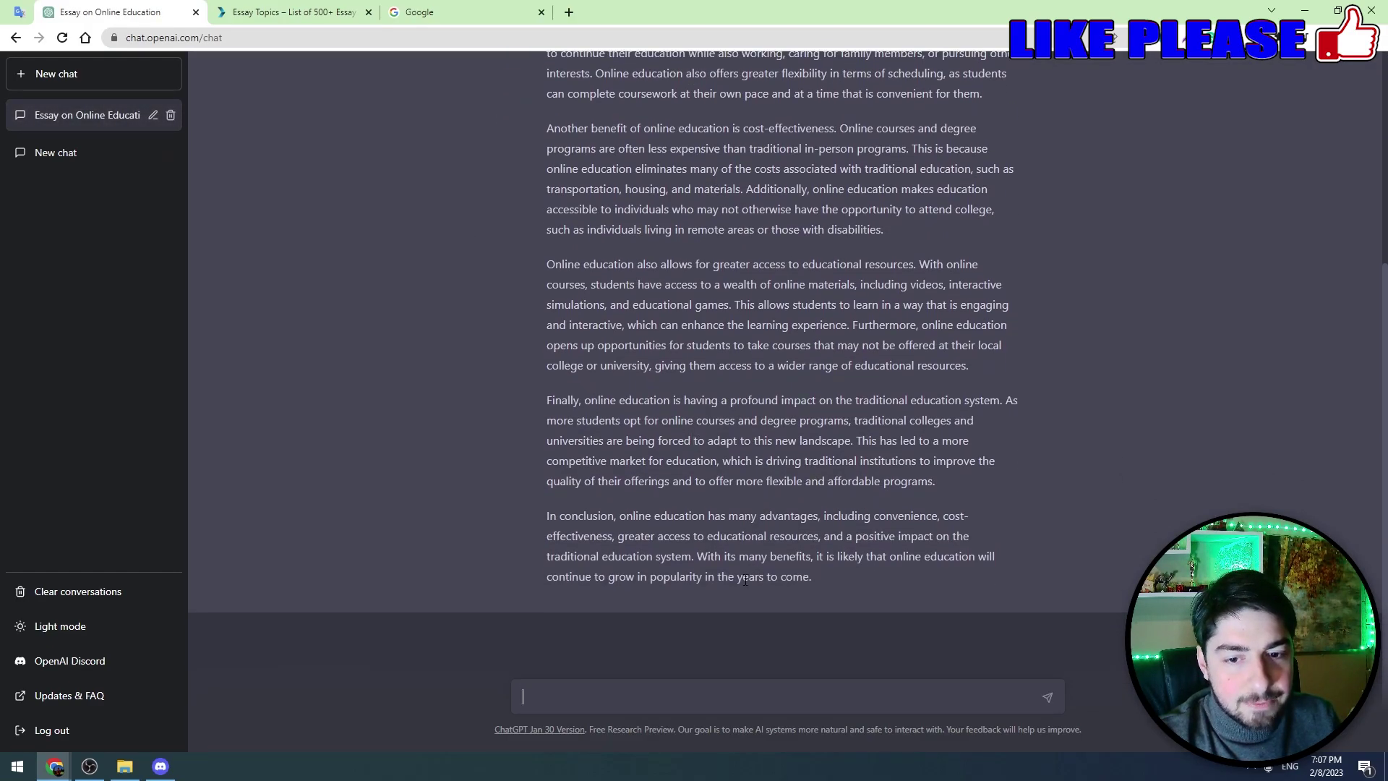
pyautogui.scroll(3, 627, 246)
pyautogui.scroll(-1, 622, 217)
pyautogui.scroll(3, 607, 173)
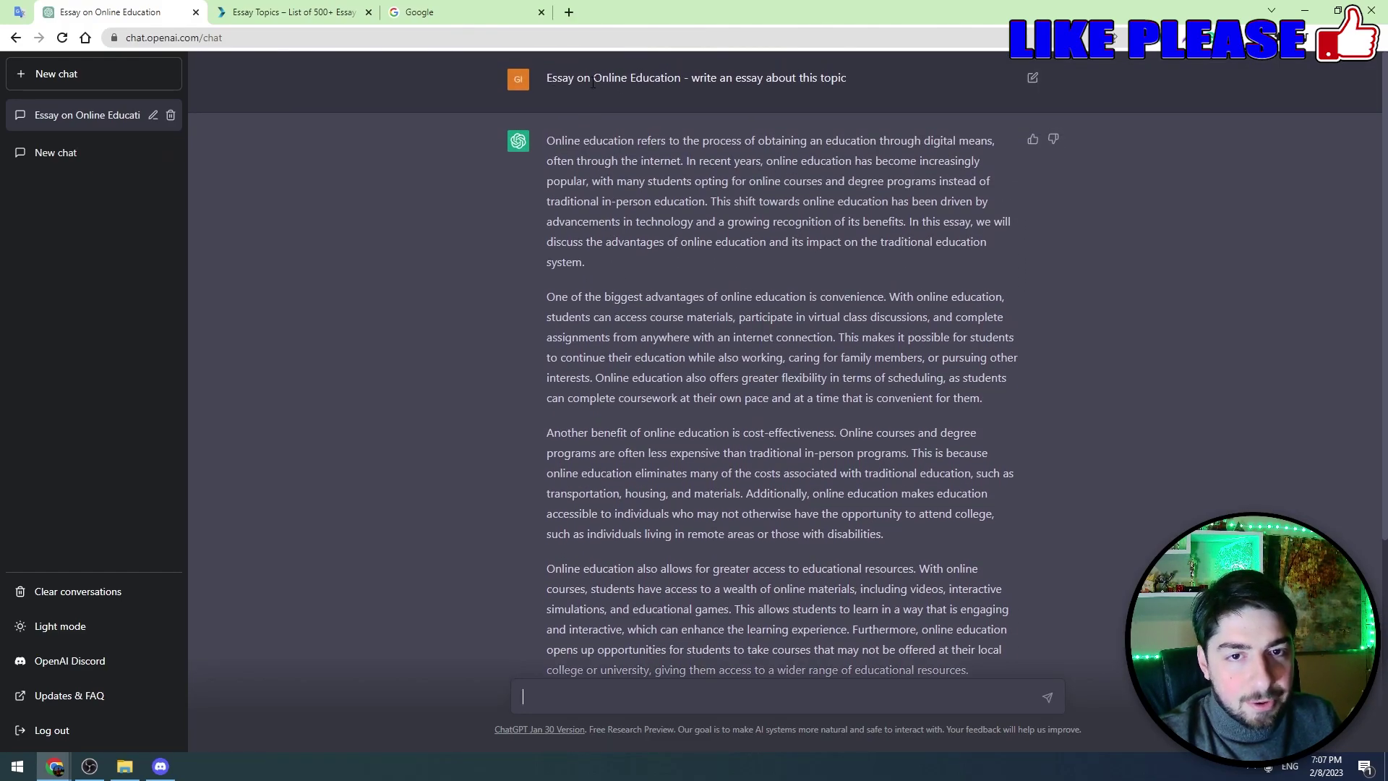
pyautogui.scroll(-2, 651, 134)
pyautogui.scroll(2, 563, 148)
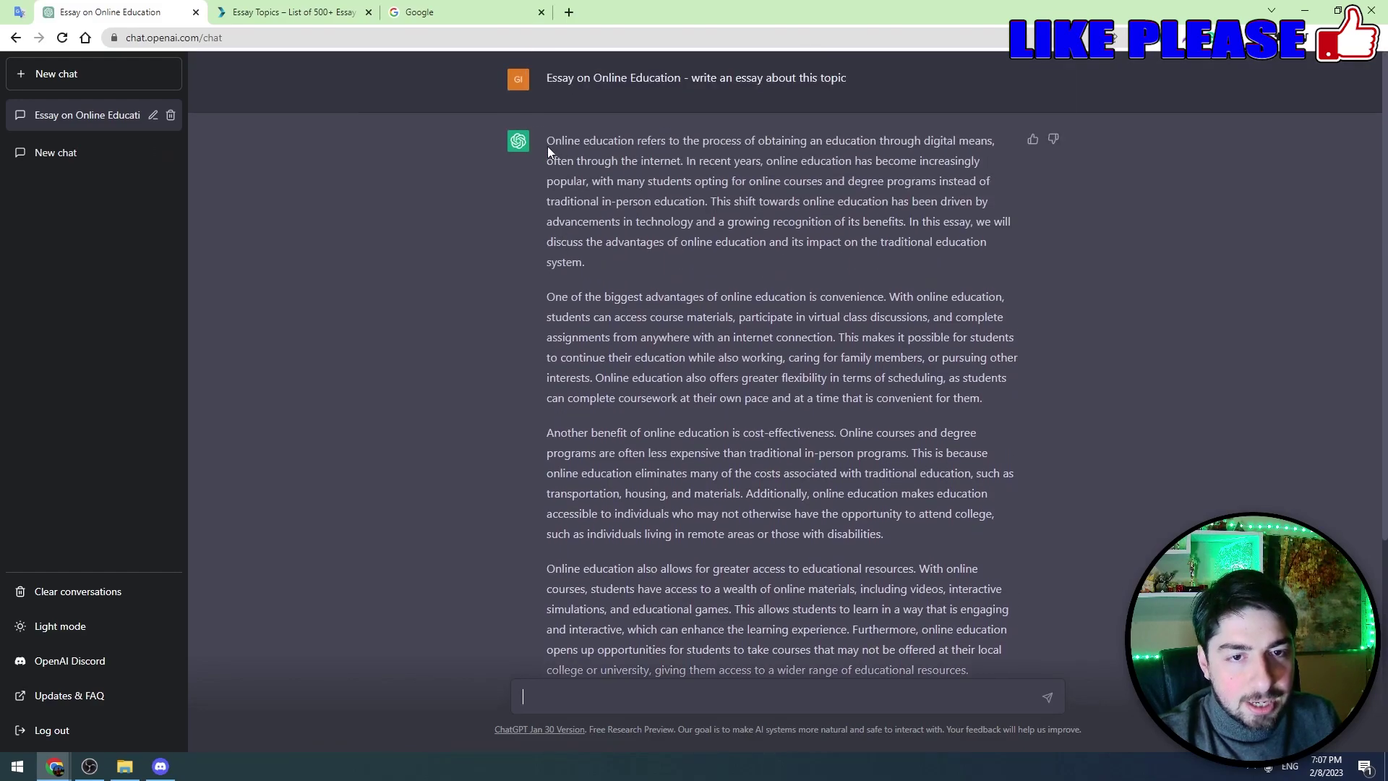
pyautogui.moveTo(544, 140); pyautogui.dragTo(817, 569)
pyautogui.rightClick(795, 516)
pyautogui.click(795, 516)
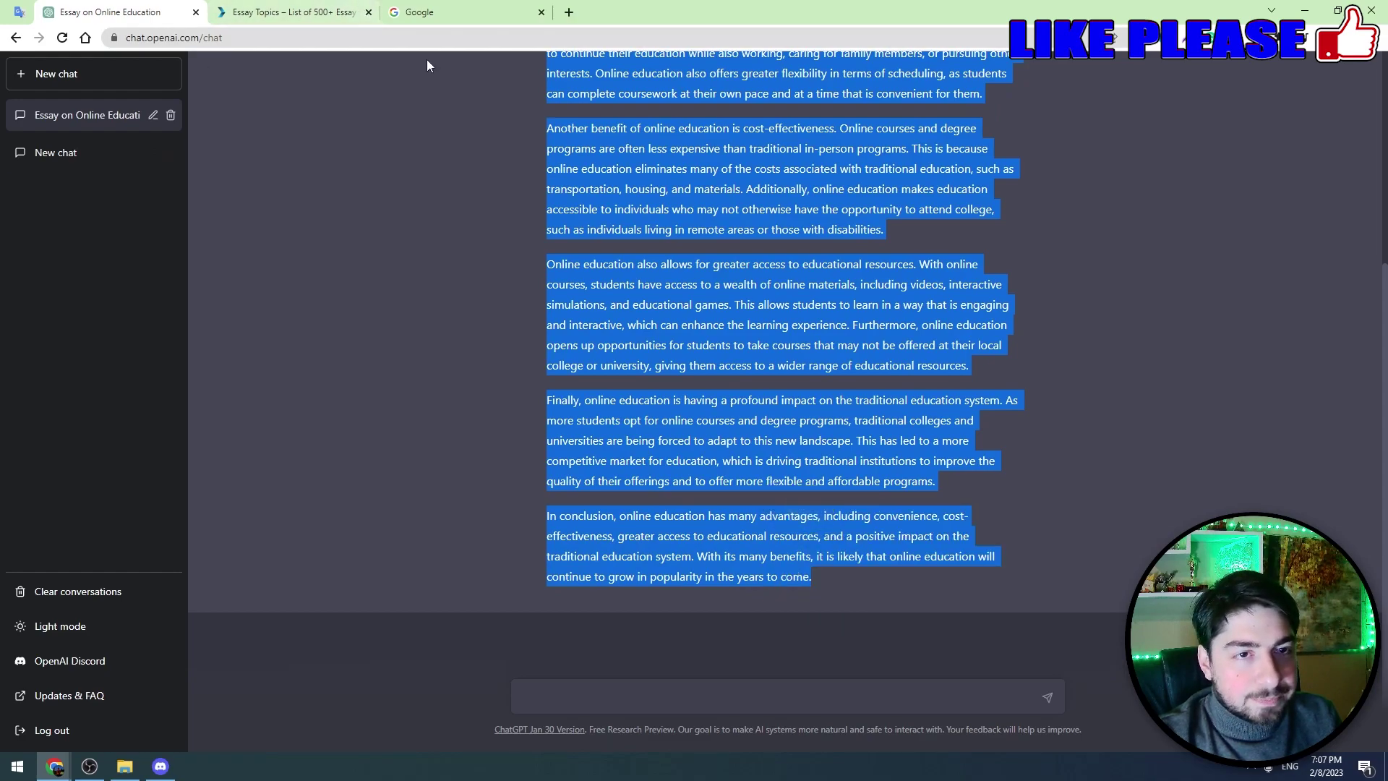
# Search Google for "free plagiarism checker".
pyautogui.click(437, 8)
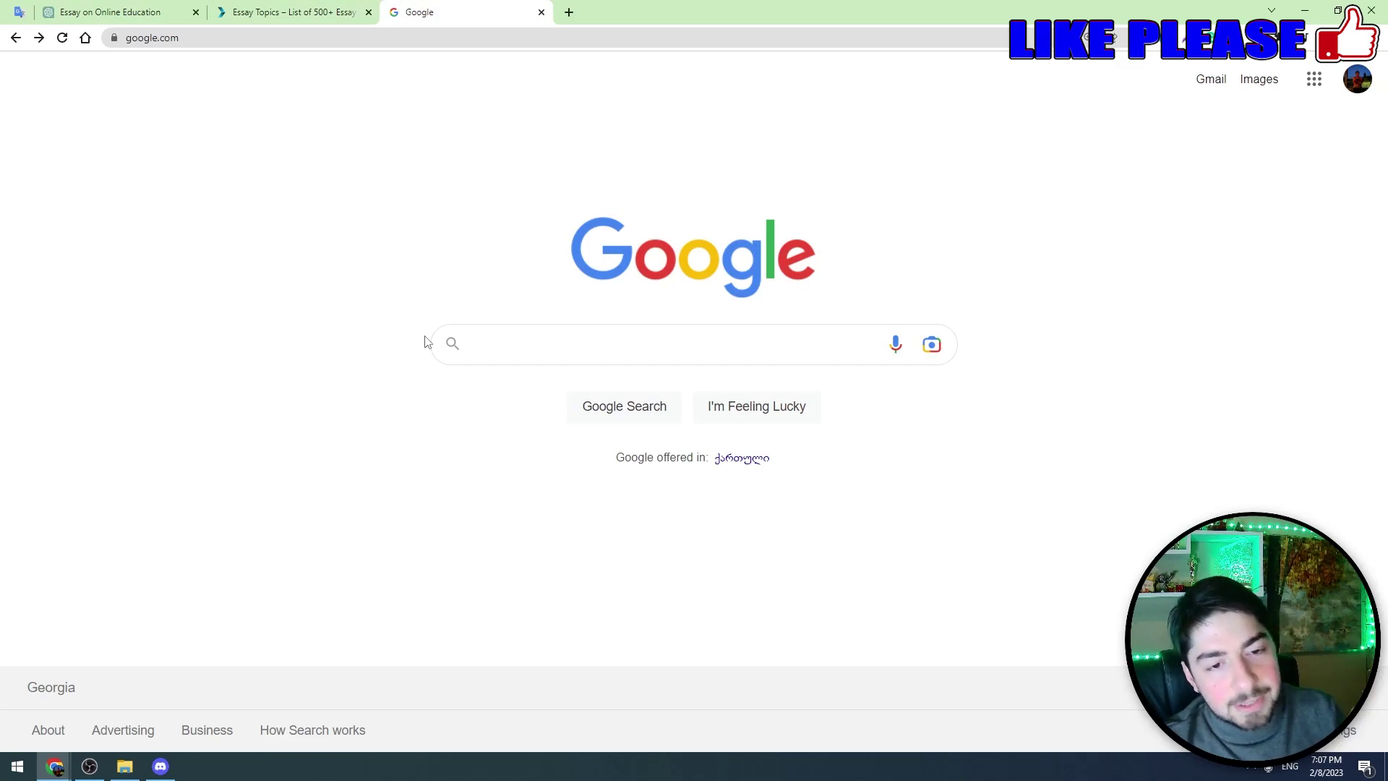
pyautogui.write('f')
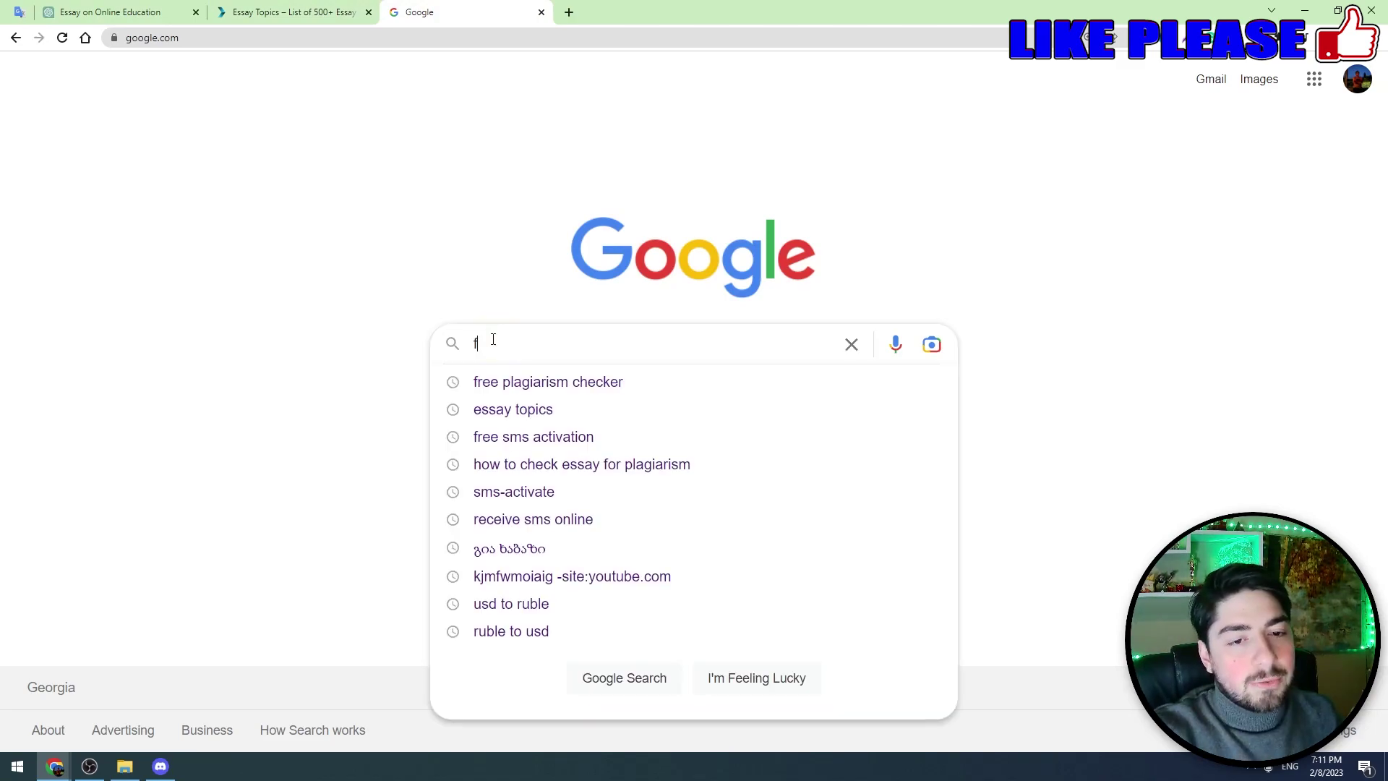
pyautogui.write('ree plagiarism checker')
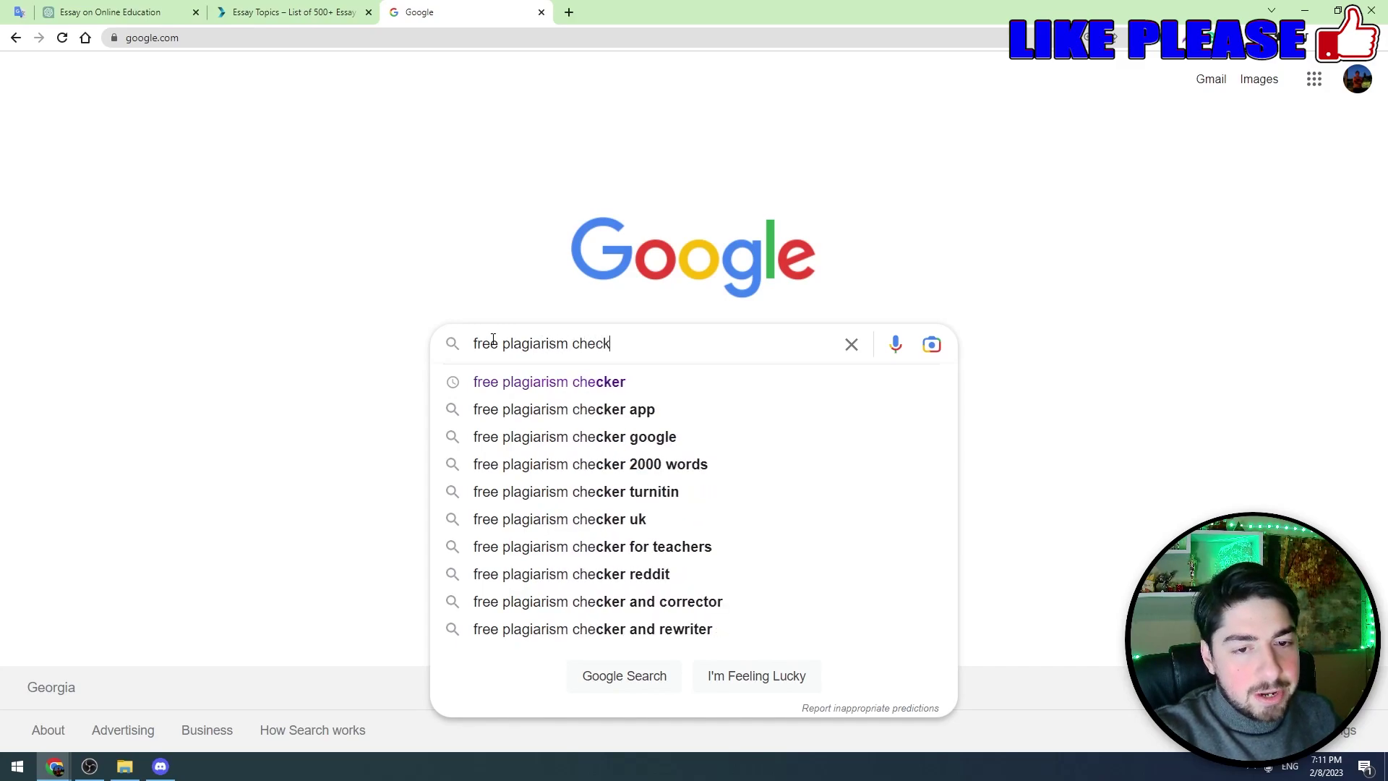
pyautogui.press('Return')
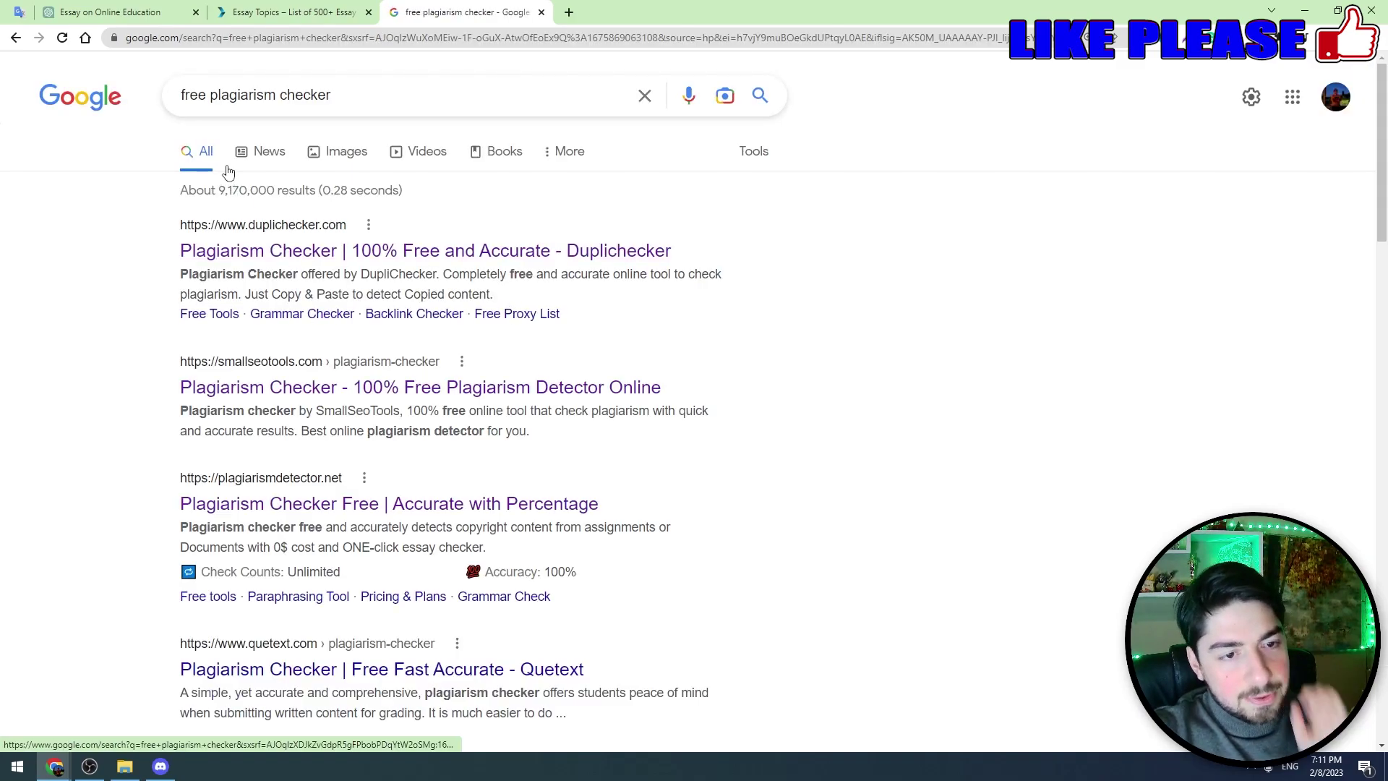
# Open the Duplichecker, SmallSEOTools and plagiarismdetector.net search results, each in its own new tab.
pyautogui.scroll(-9, 208, 417)
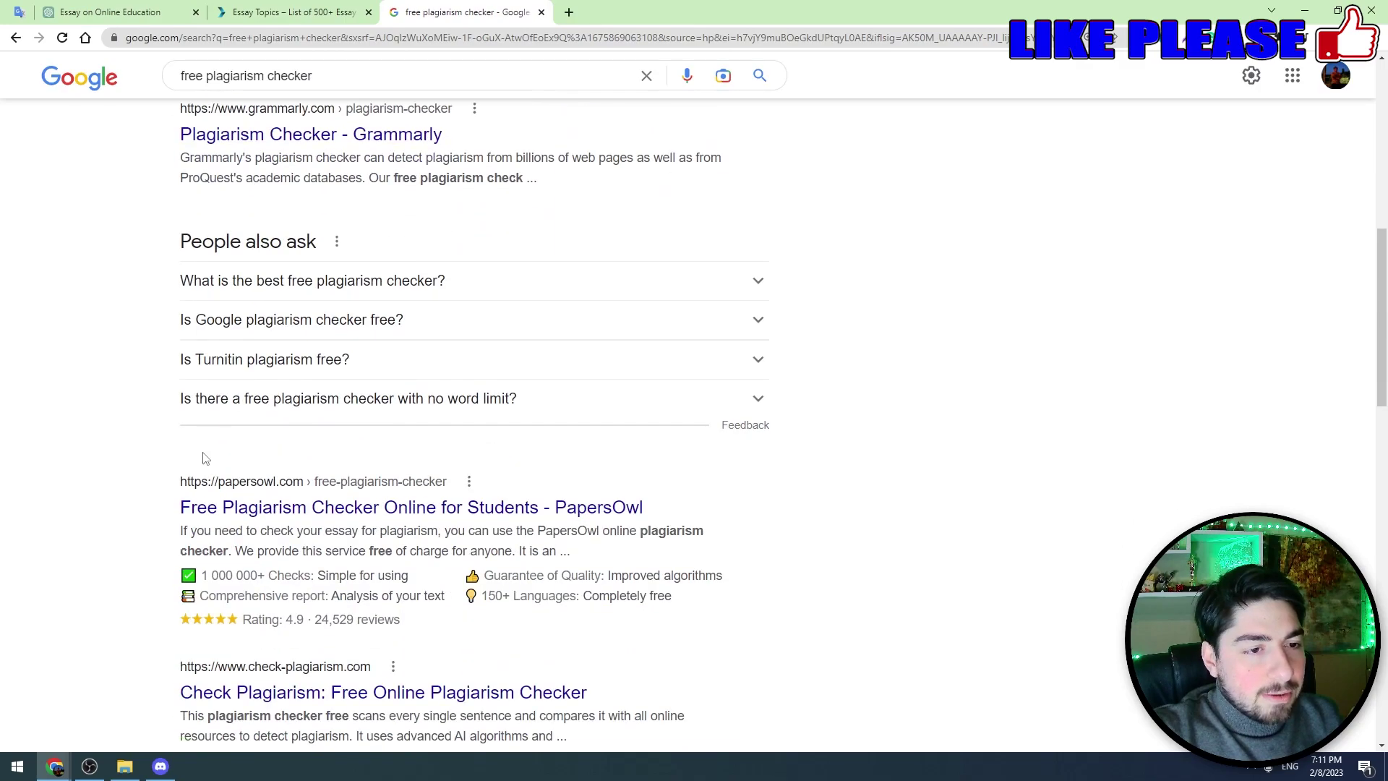
pyautogui.scroll(-3, 191, 531)
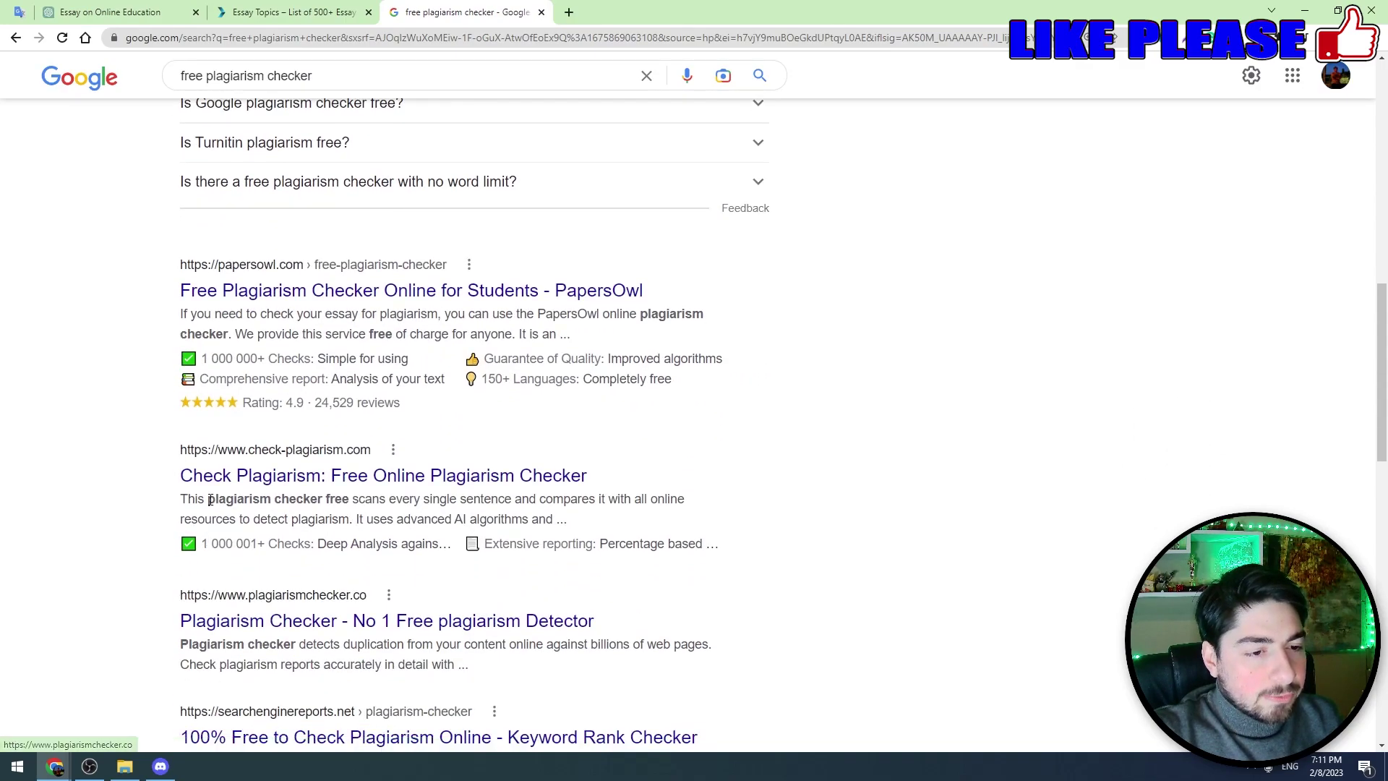
pyautogui.scroll(2, 227, 563)
pyautogui.scroll(10, 227, 562)
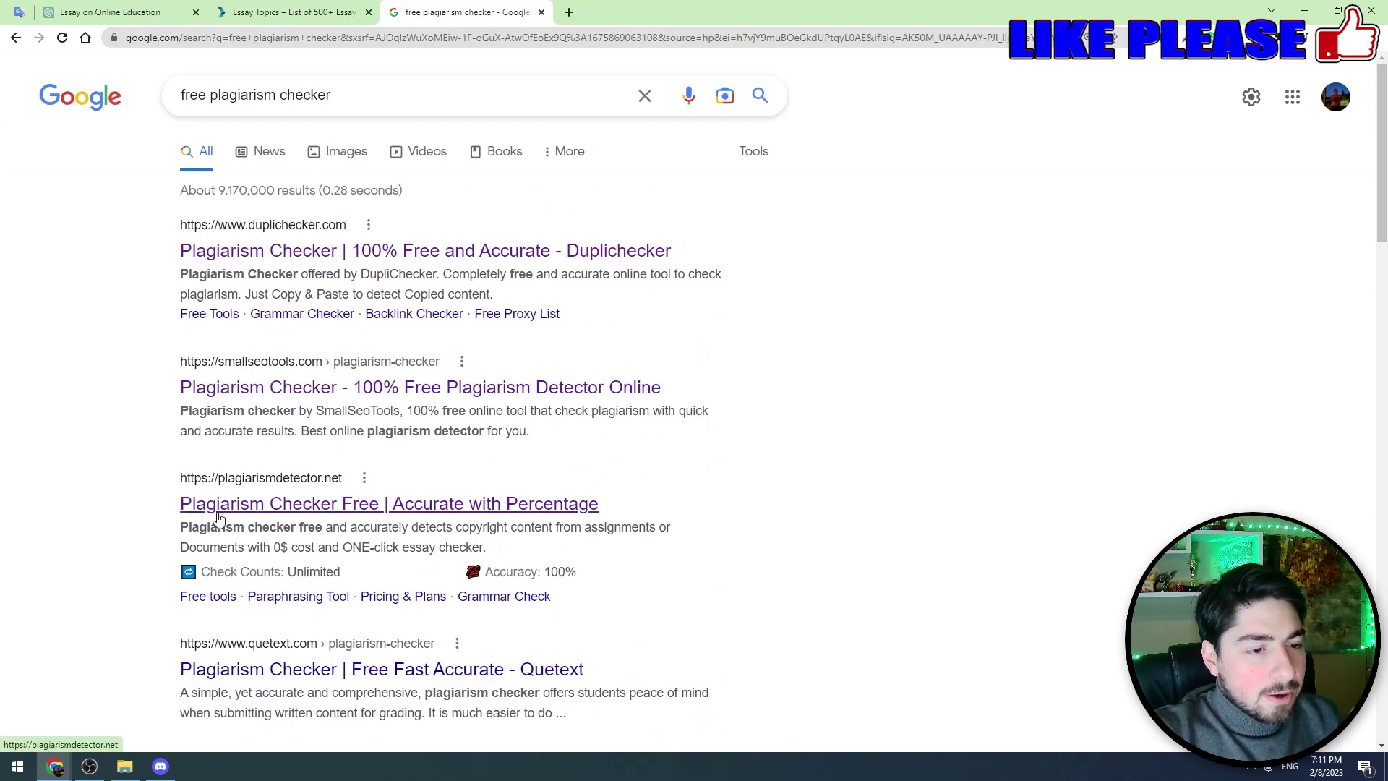
pyautogui.rightClick(235, 255)
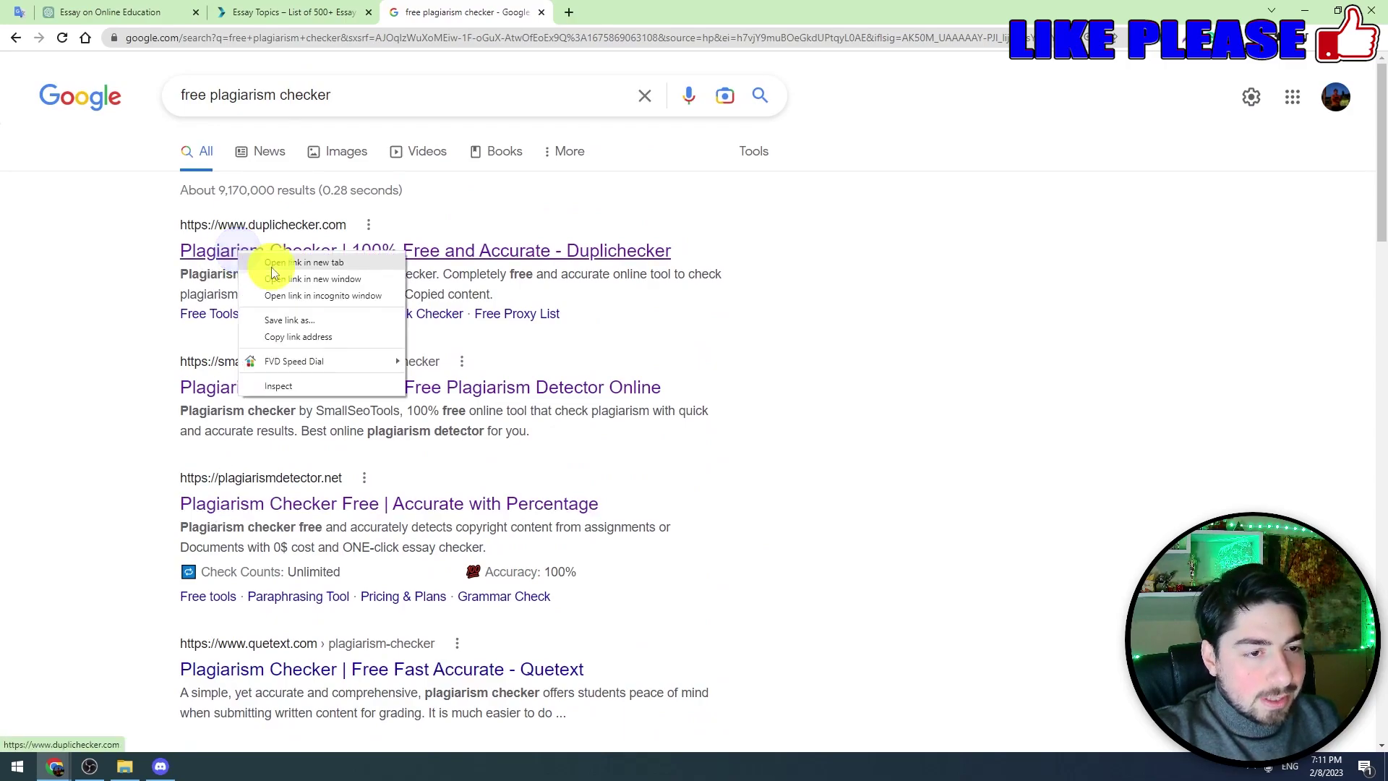
pyautogui.click(269, 265)
pyautogui.scroll(-1, 235, 316)
pyautogui.rightClick(235, 315)
pyautogui.click(278, 322)
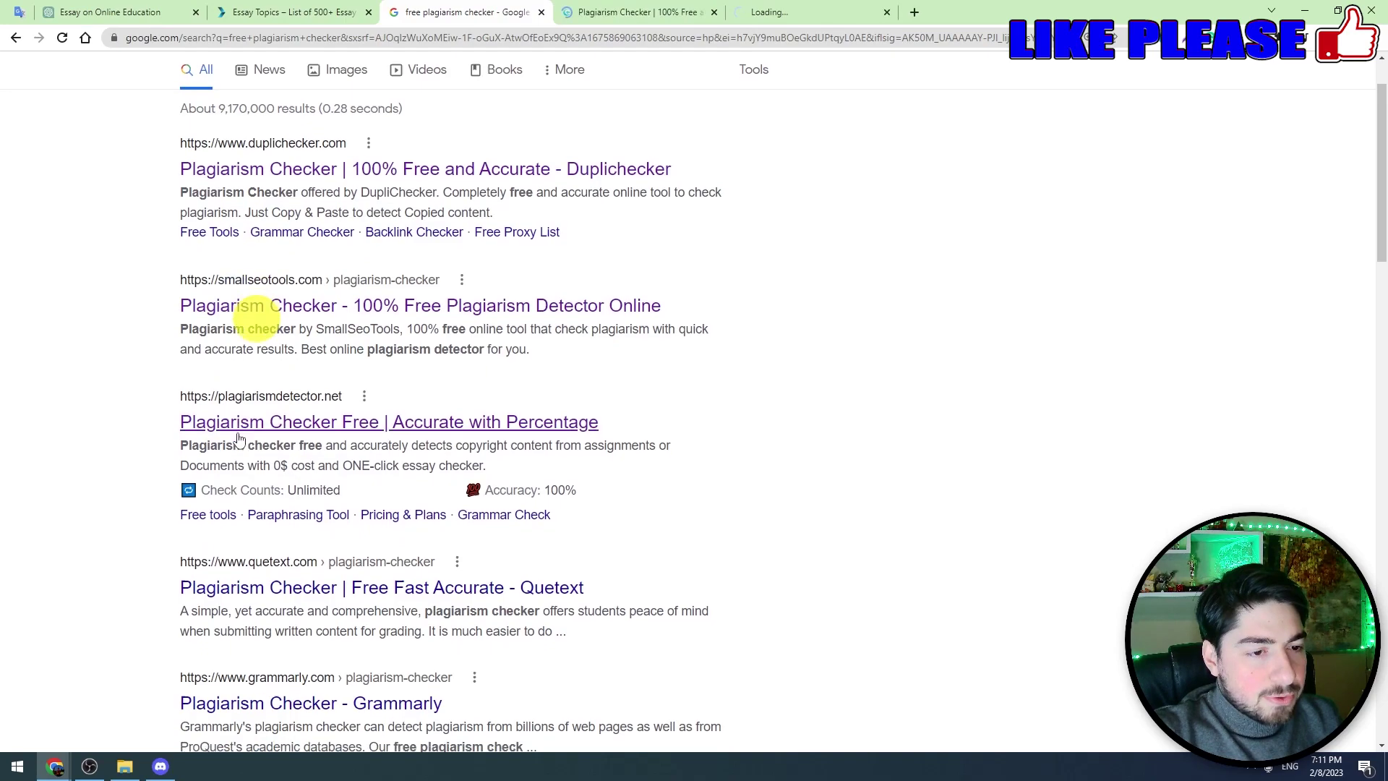
pyautogui.scroll(-1, 231, 376)
pyautogui.rightClick(194, 434)
pyautogui.rightClick(230, 357)
pyautogui.click(289, 362)
pyautogui.scroll(2, 289, 362)
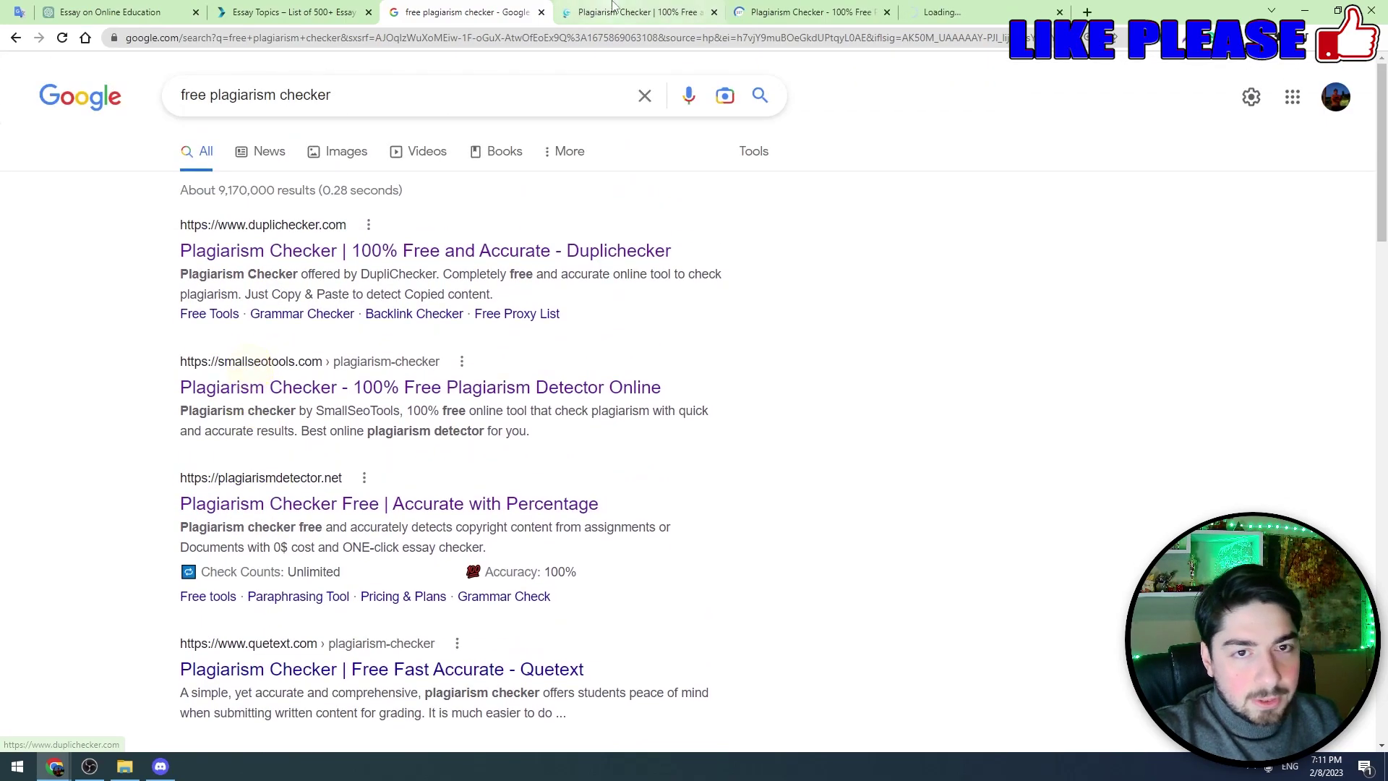
# Paste the copied essay into Duplichecker, complete the robot verification and start the plagiarism check.
pyautogui.click(629, 12)
pyautogui.scroll(-2, 490, 484)
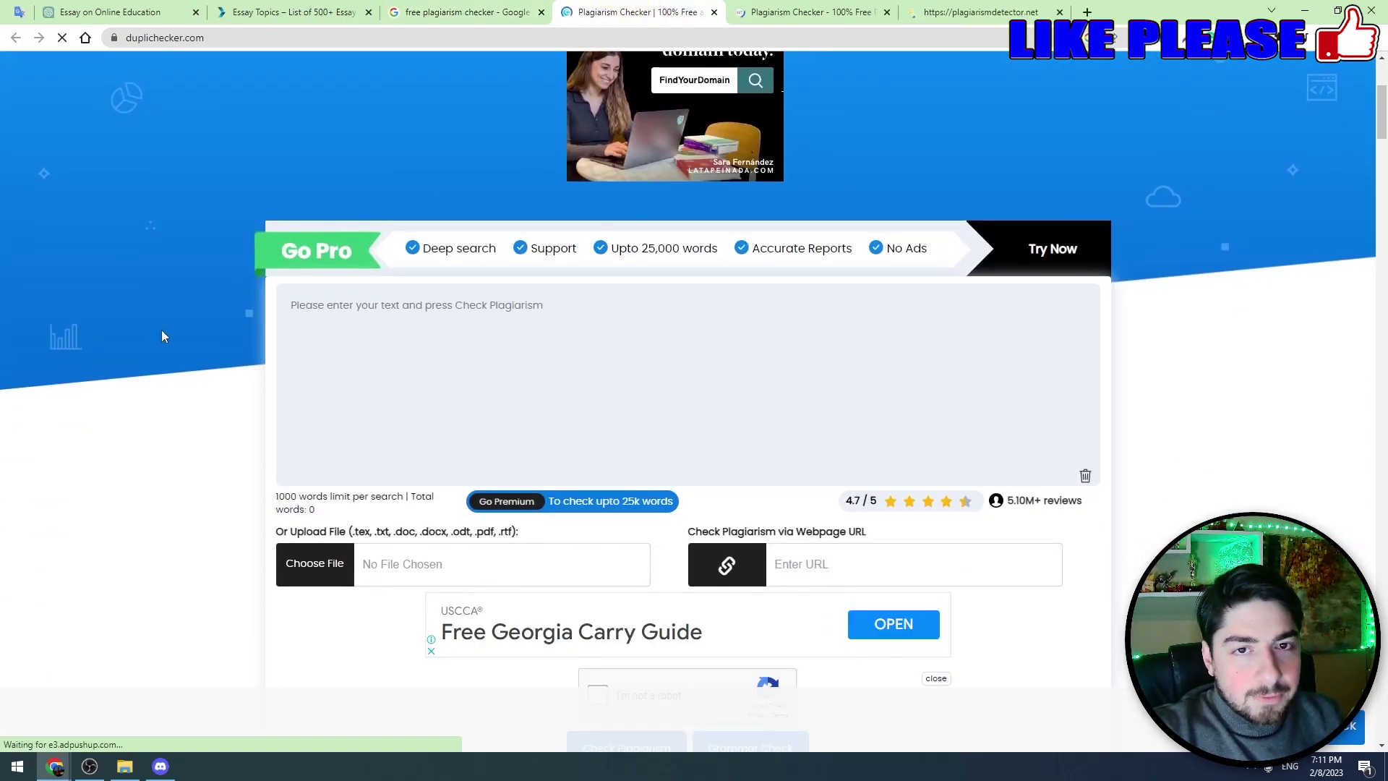
pyautogui.click(341, 325)
pyautogui.hotkey('ctrl', 'v')
pyautogui.scroll(-5, 425, 364)
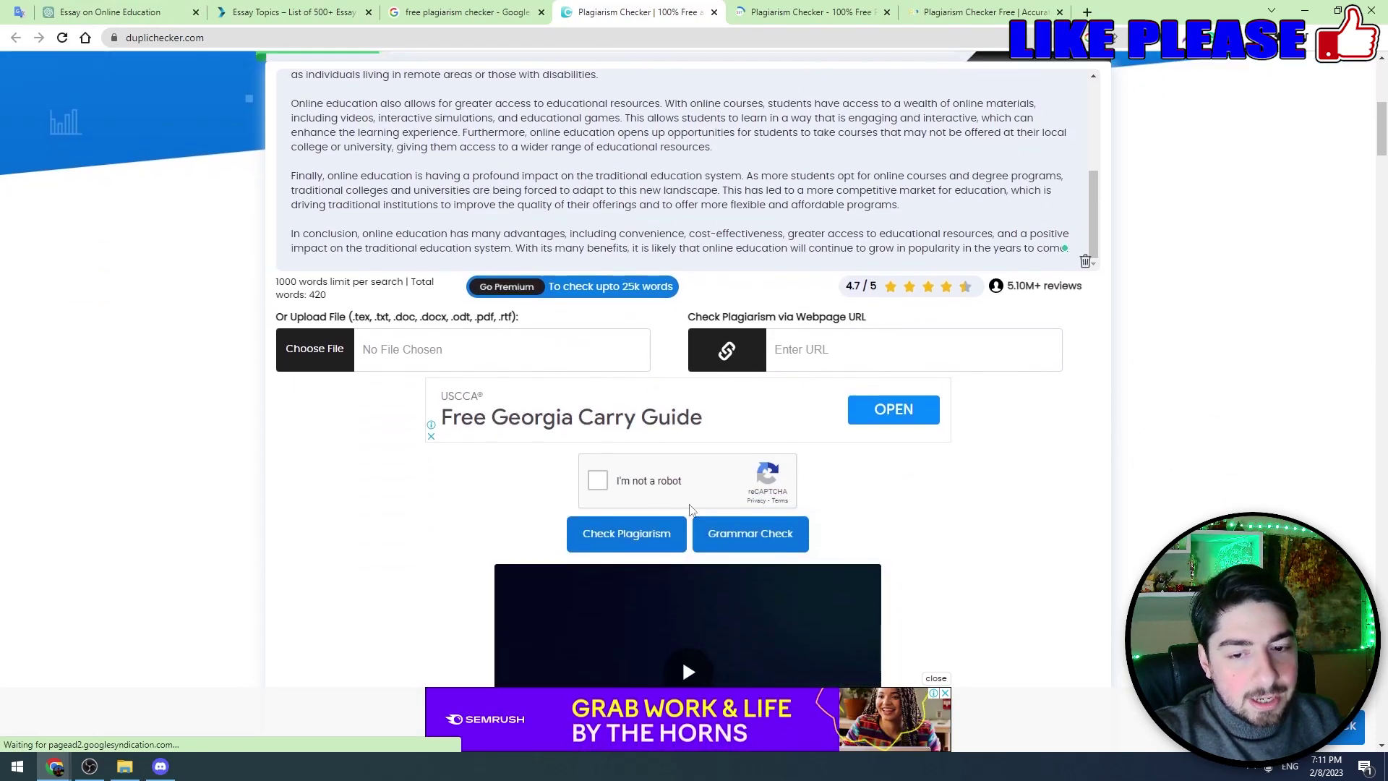
pyautogui.click(597, 479)
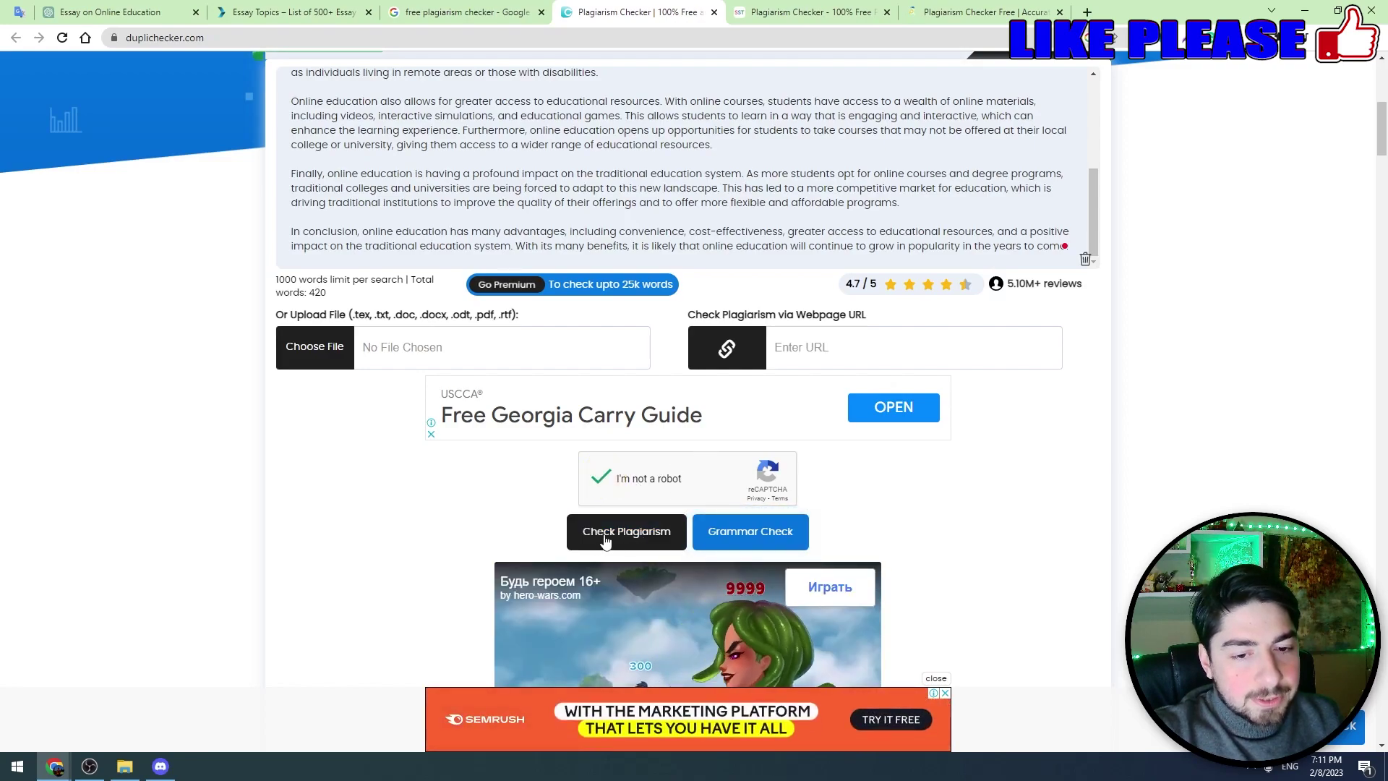
pyautogui.click(649, 539)
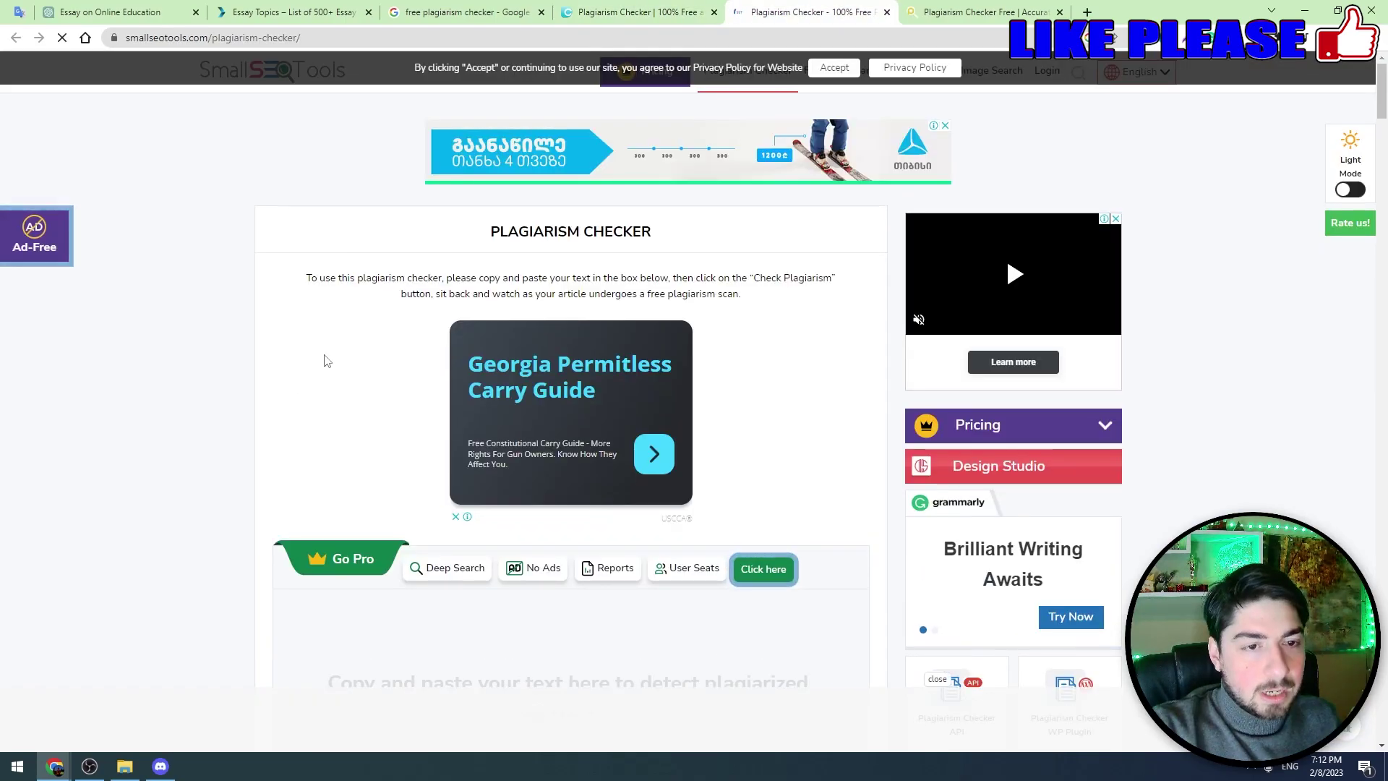
# Paste the essay into the SmallSEOTools plagiarism checker, complete the robot verification and start the plagiarism check.
pyautogui.scroll(-5, 332, 337)
pyautogui.click(363, 275)
pyautogui.hotkey('ctrl', 'v')
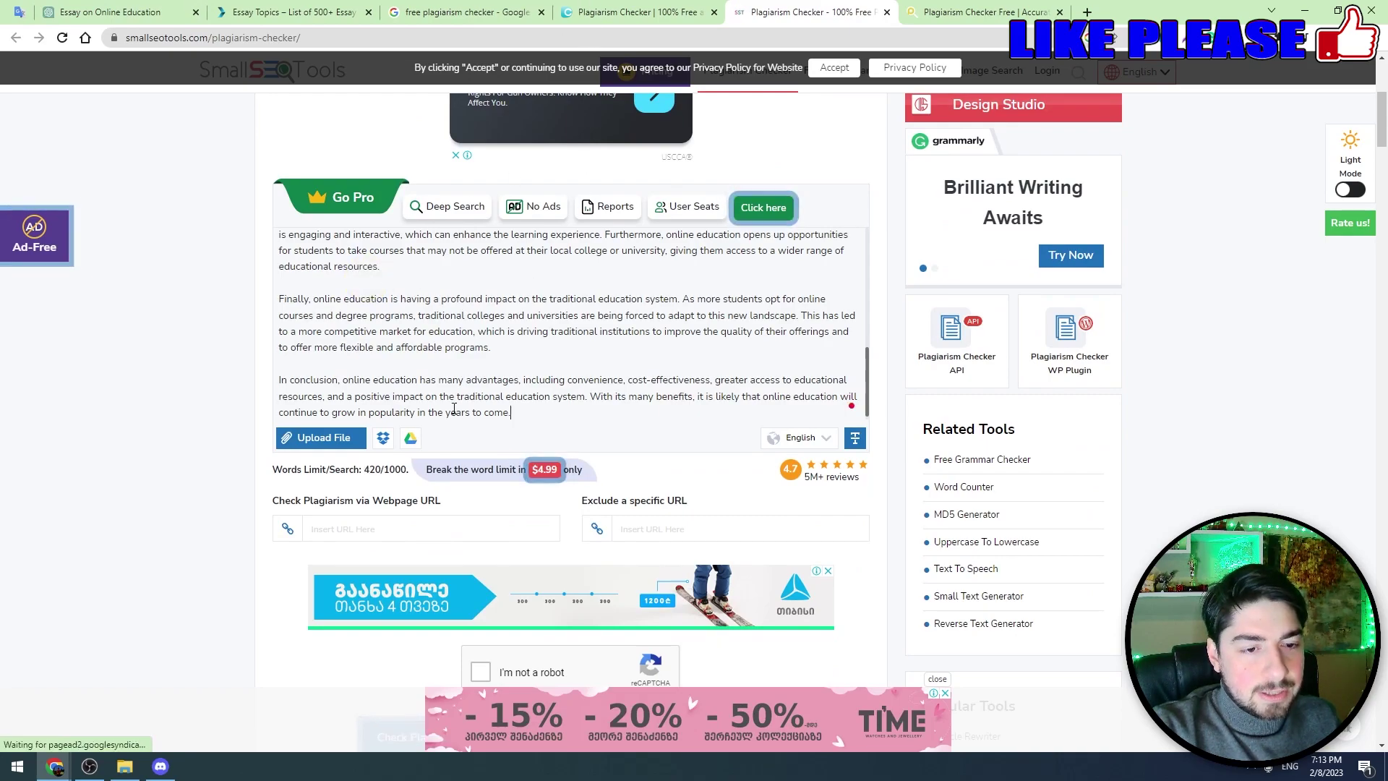
pyautogui.scroll(-1, 496, 499)
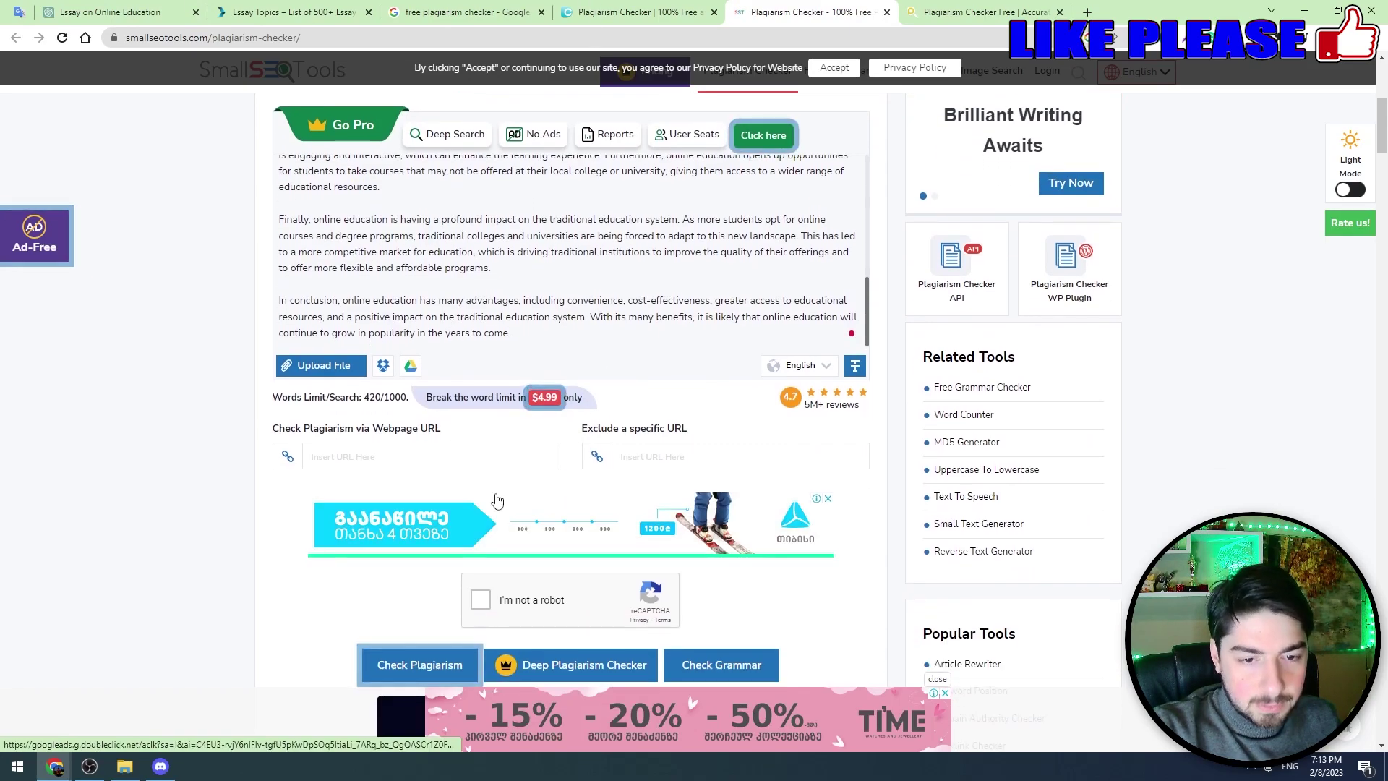
pyautogui.click(480, 601)
pyautogui.scroll(-2, 480, 607)
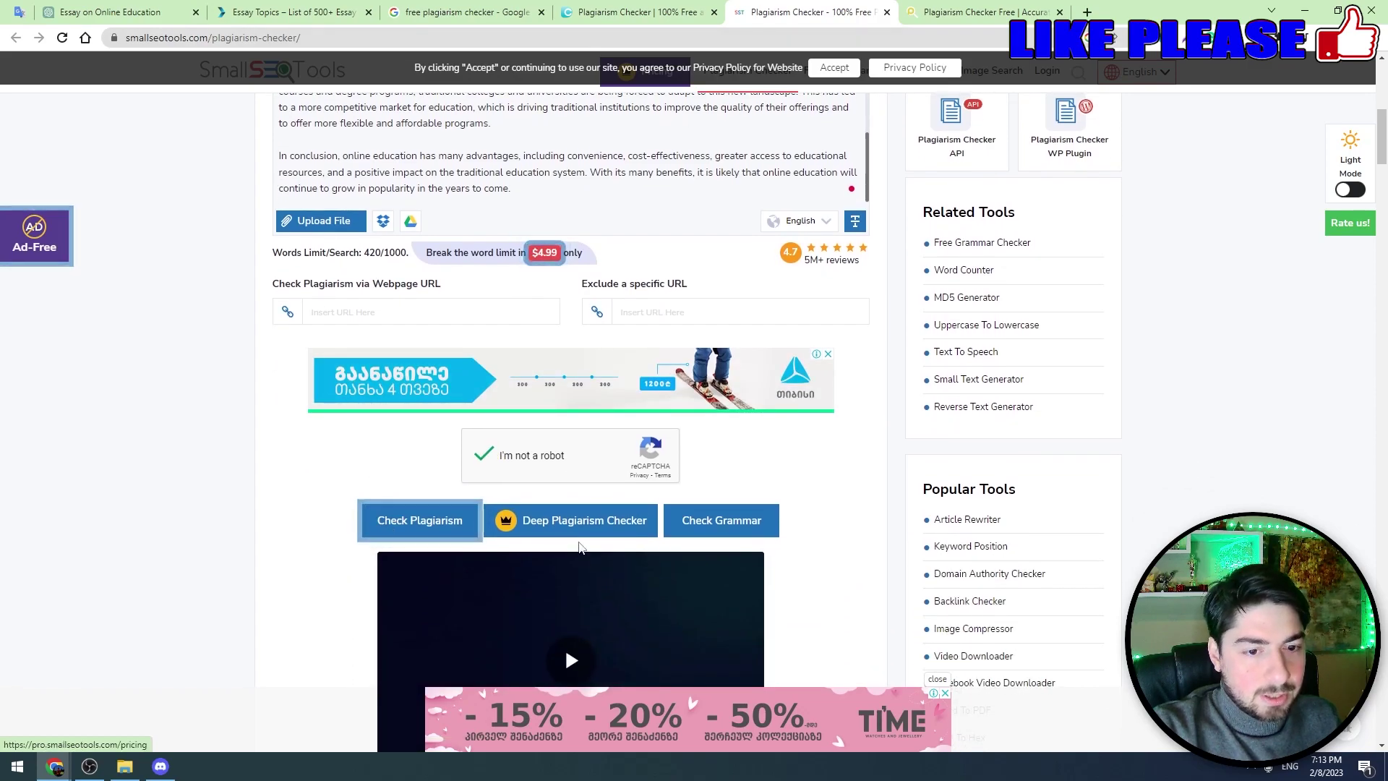
pyautogui.click(443, 521)
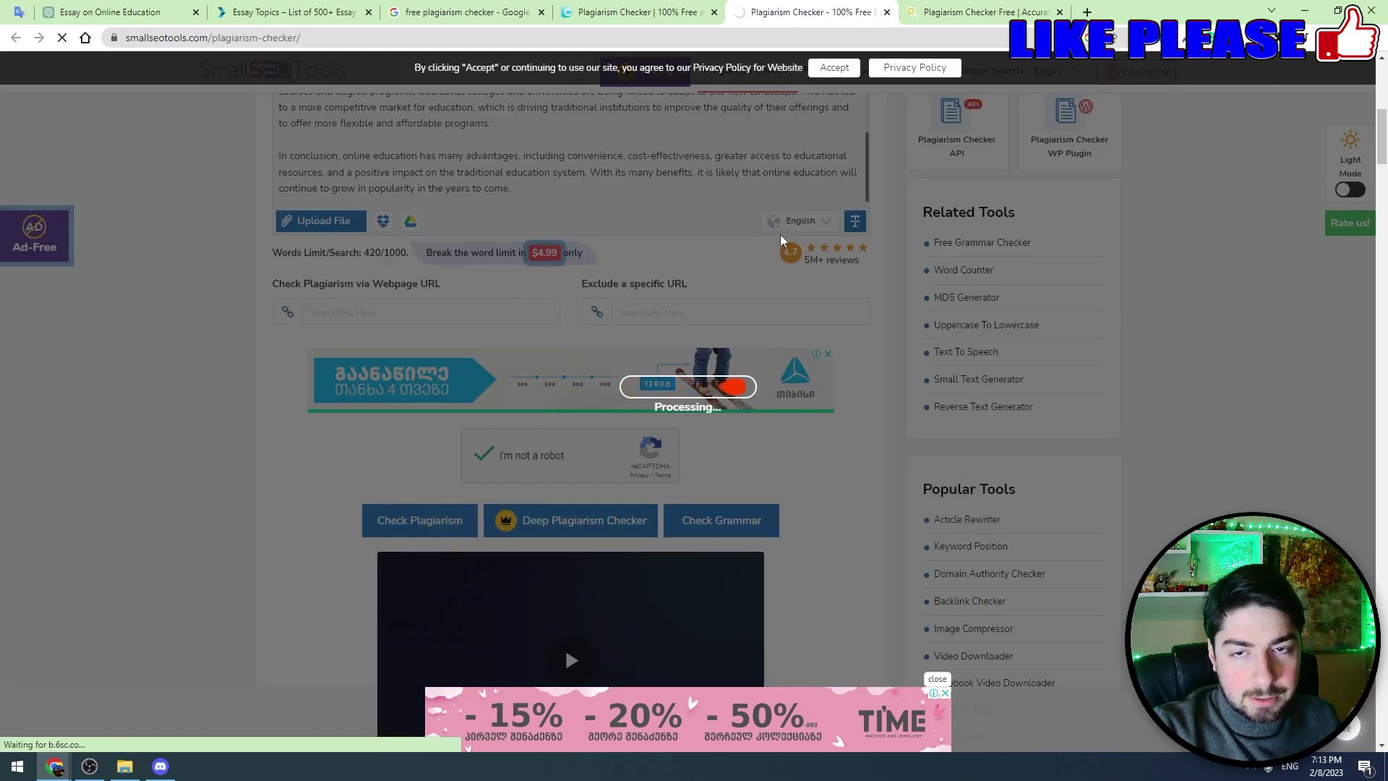
# Paste the essay into the plagiarismdetector.net text box and start the plagiarism check.
pyautogui.click(938, 8)
pyautogui.scroll(-4, 294, 384)
pyautogui.click(302, 447)
pyautogui.hotkey('ctrl', 'v')
pyautogui.scroll(-3, 533, 489)
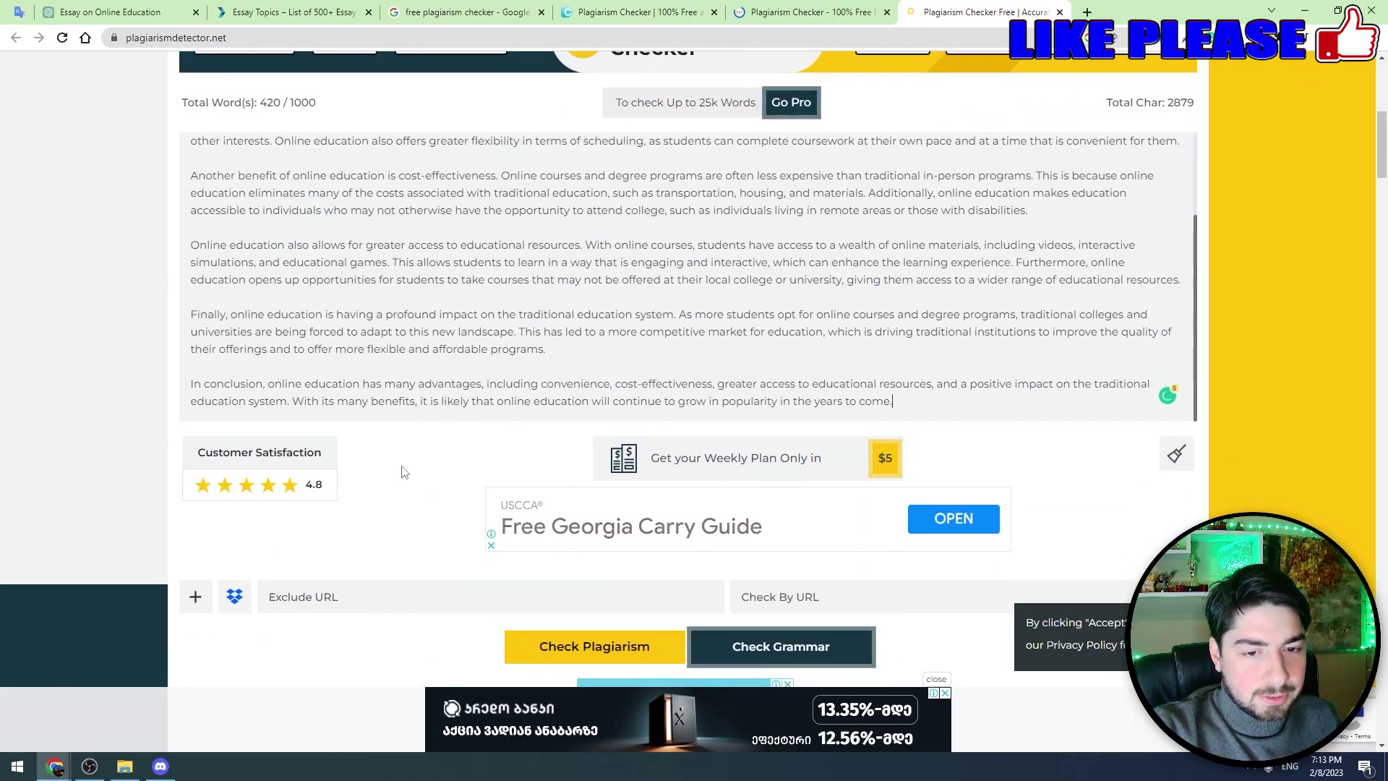
pyautogui.scroll(2, 549, 499)
pyautogui.scroll(-4, 600, 502)
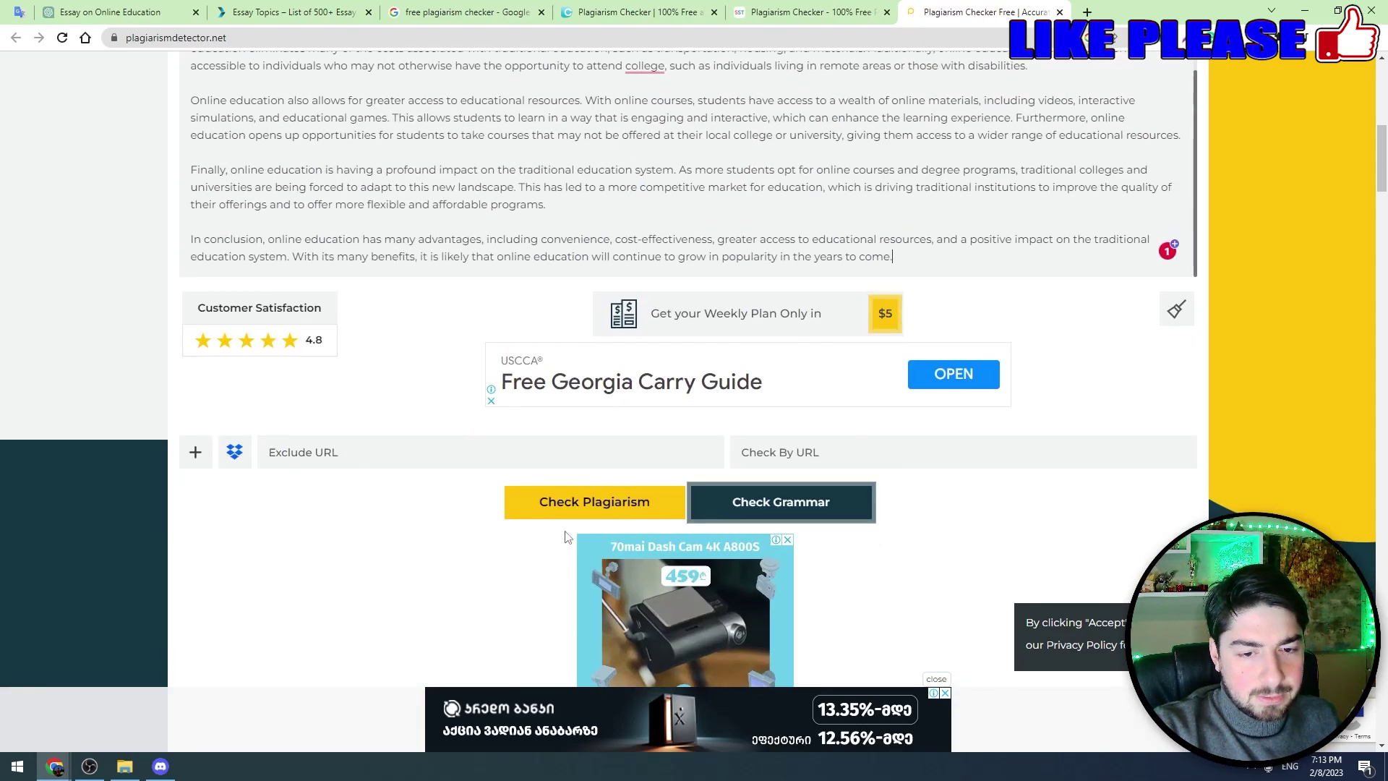
pyautogui.click(605, 506)
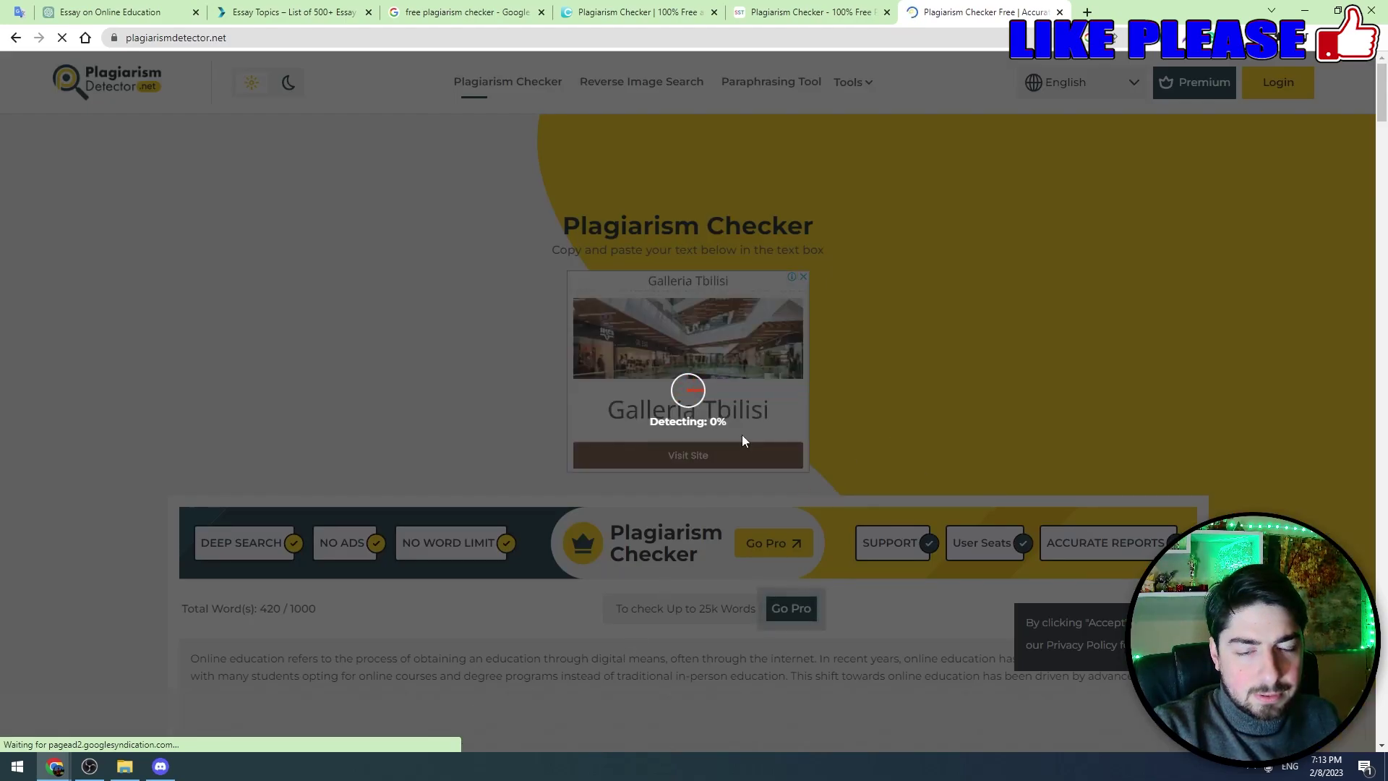
# Examine the Duplichecker results for the plagiarism and unique percentages, the flagged sentences and the matching source.
pyautogui.click(653, 9)
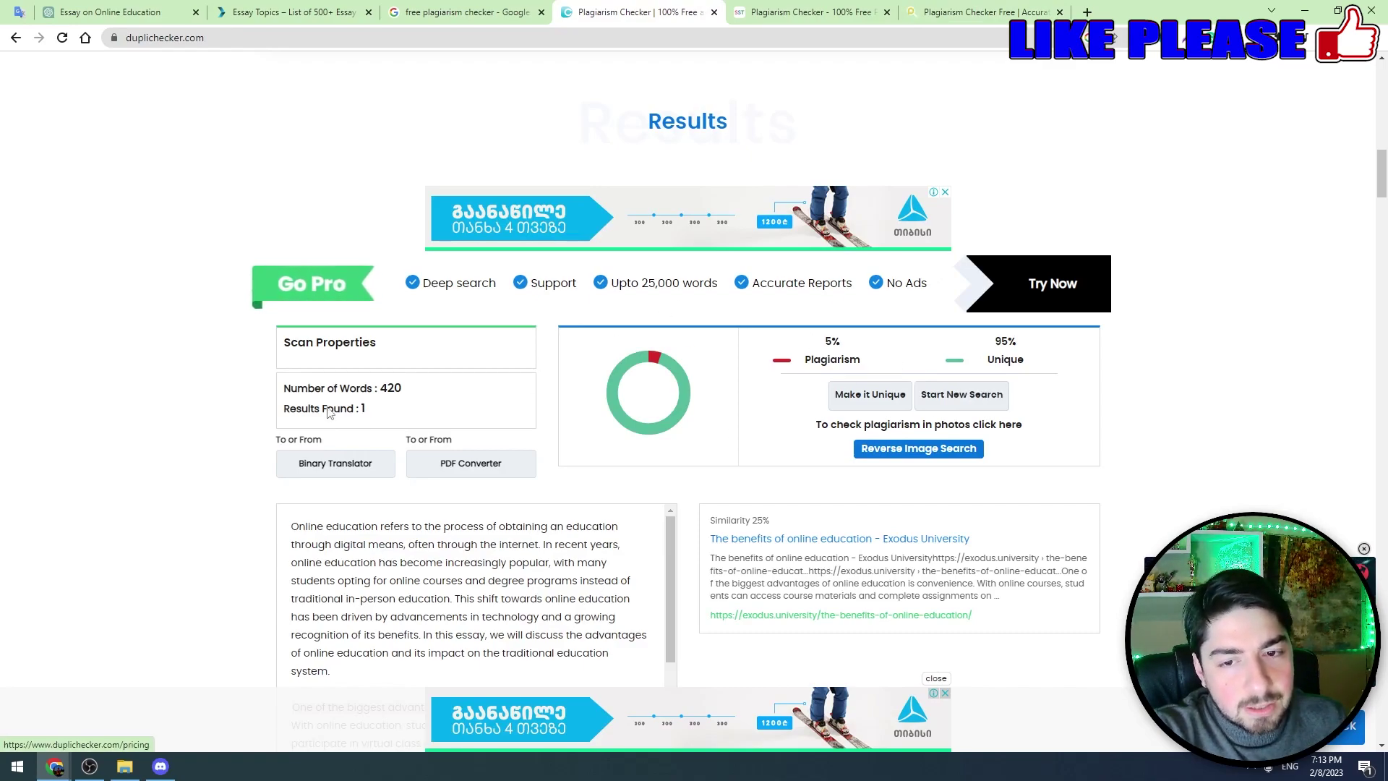
pyautogui.scroll(-1, 833, 290)
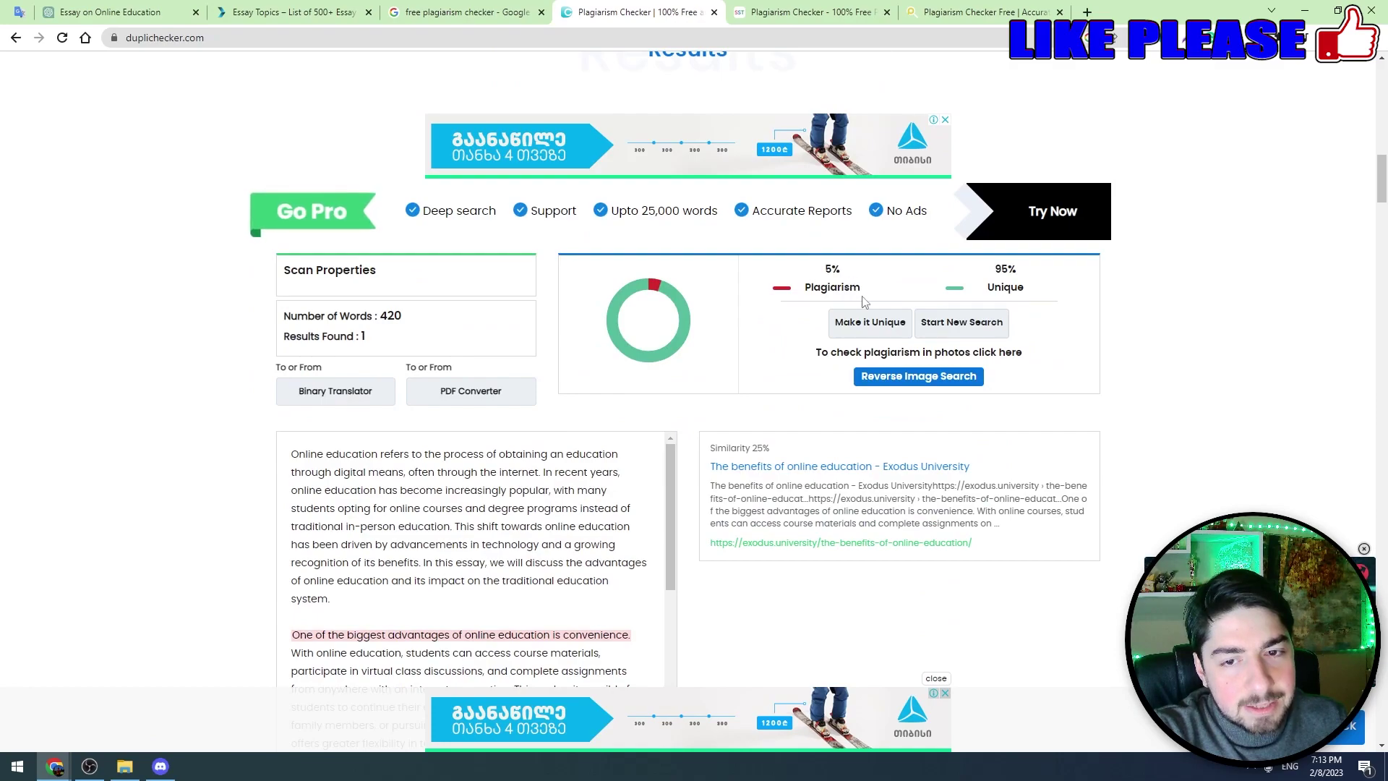
pyautogui.scroll(-4, 860, 307)
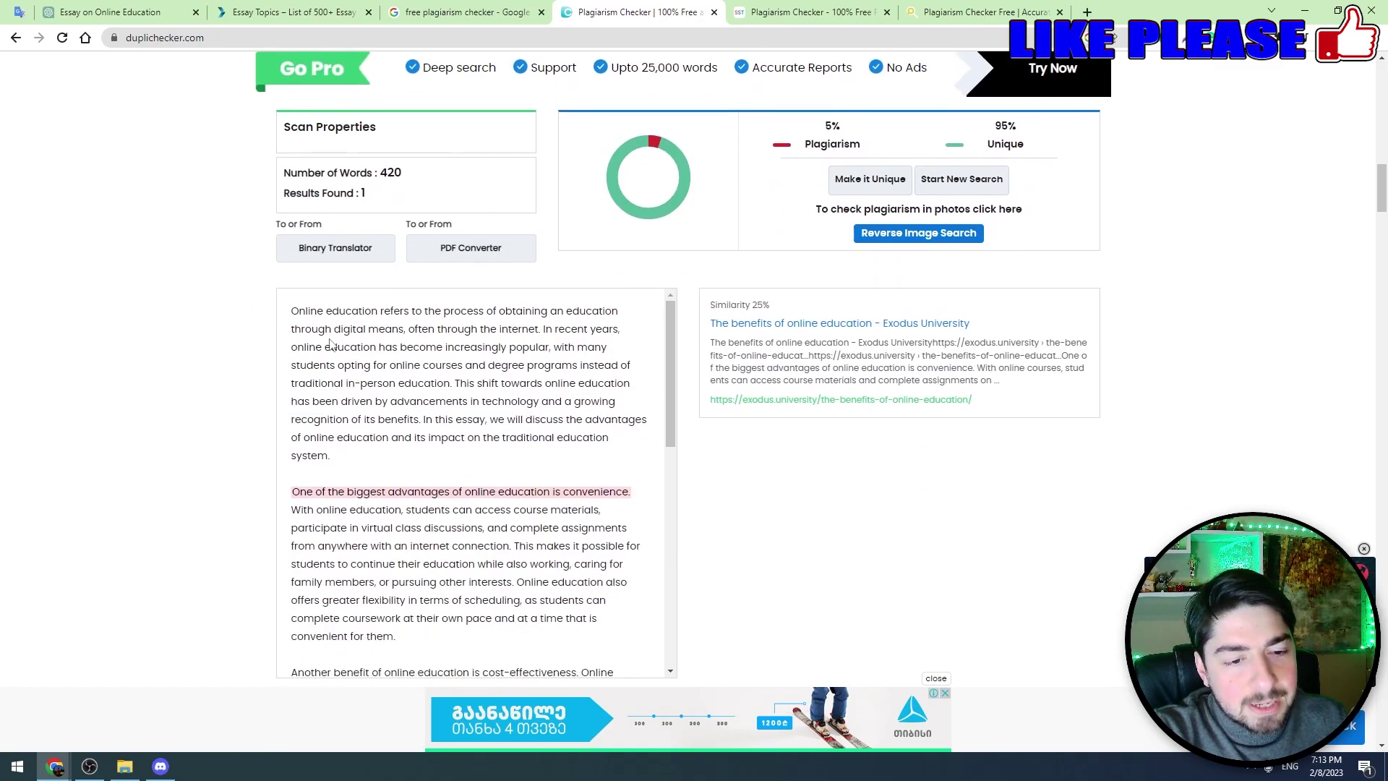
# Read through the scanned essay in the Duplichecker report and highlight the flagged sentence about convenience.
pyautogui.scroll(-8, 326, 348)
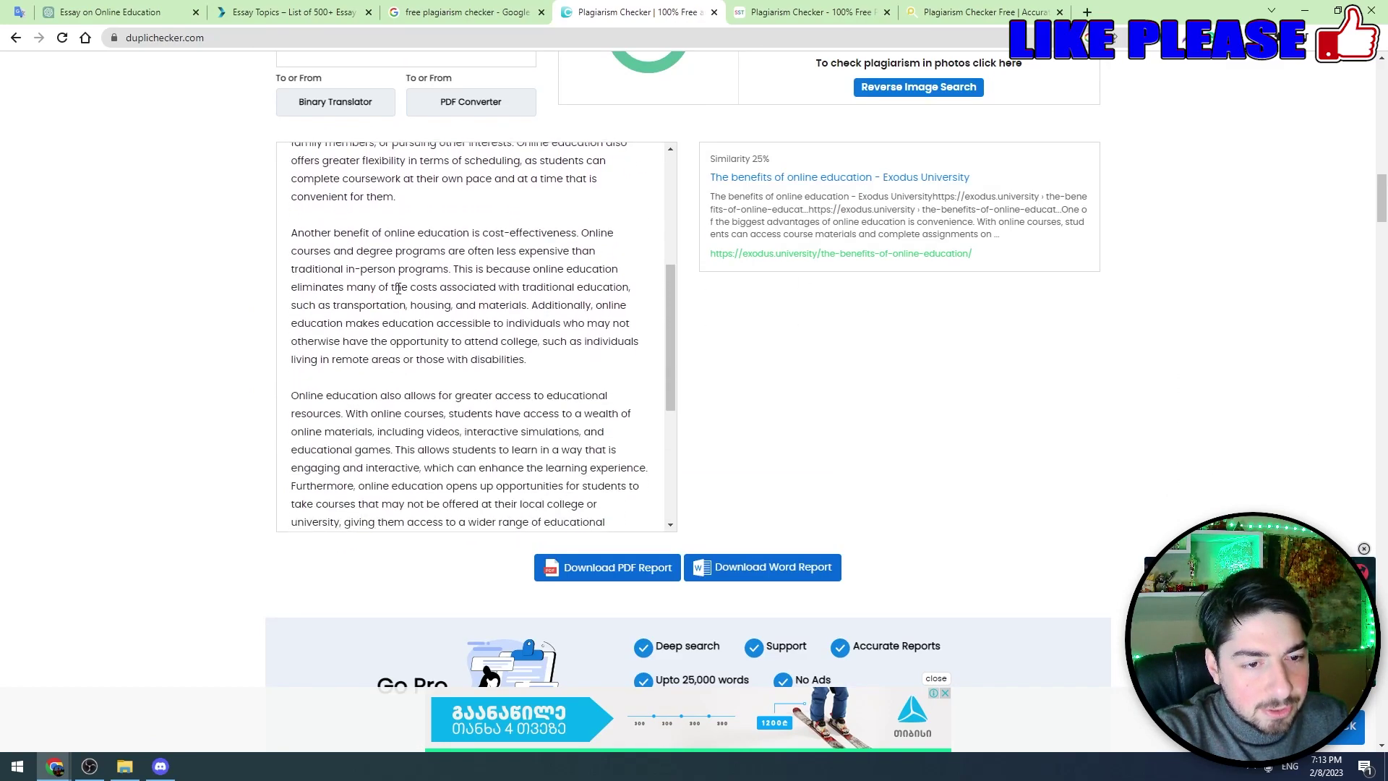
pyautogui.scroll(7, 346, 400)
pyautogui.scroll(1, 346, 400)
pyautogui.moveTo(292, 349); pyautogui.dragTo(628, 343)
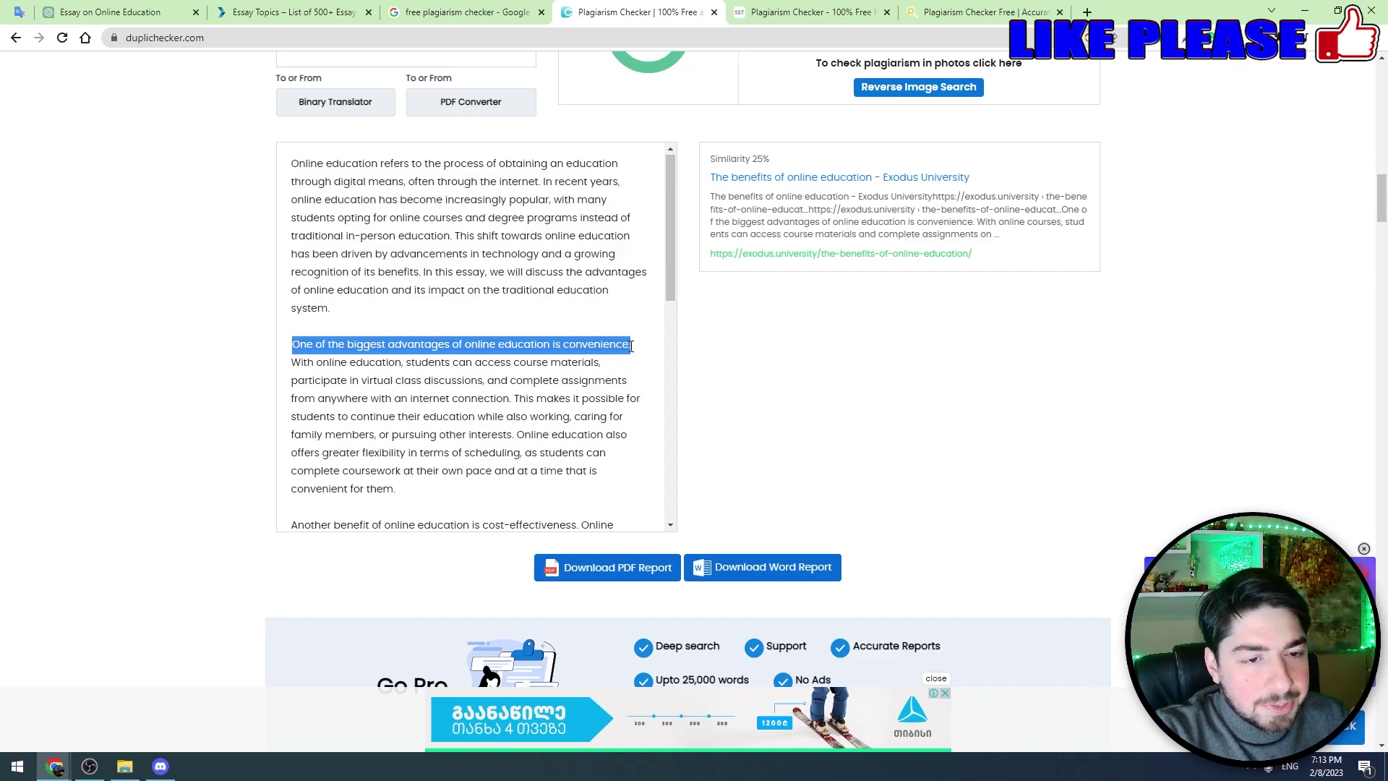
pyautogui.click(464, 376)
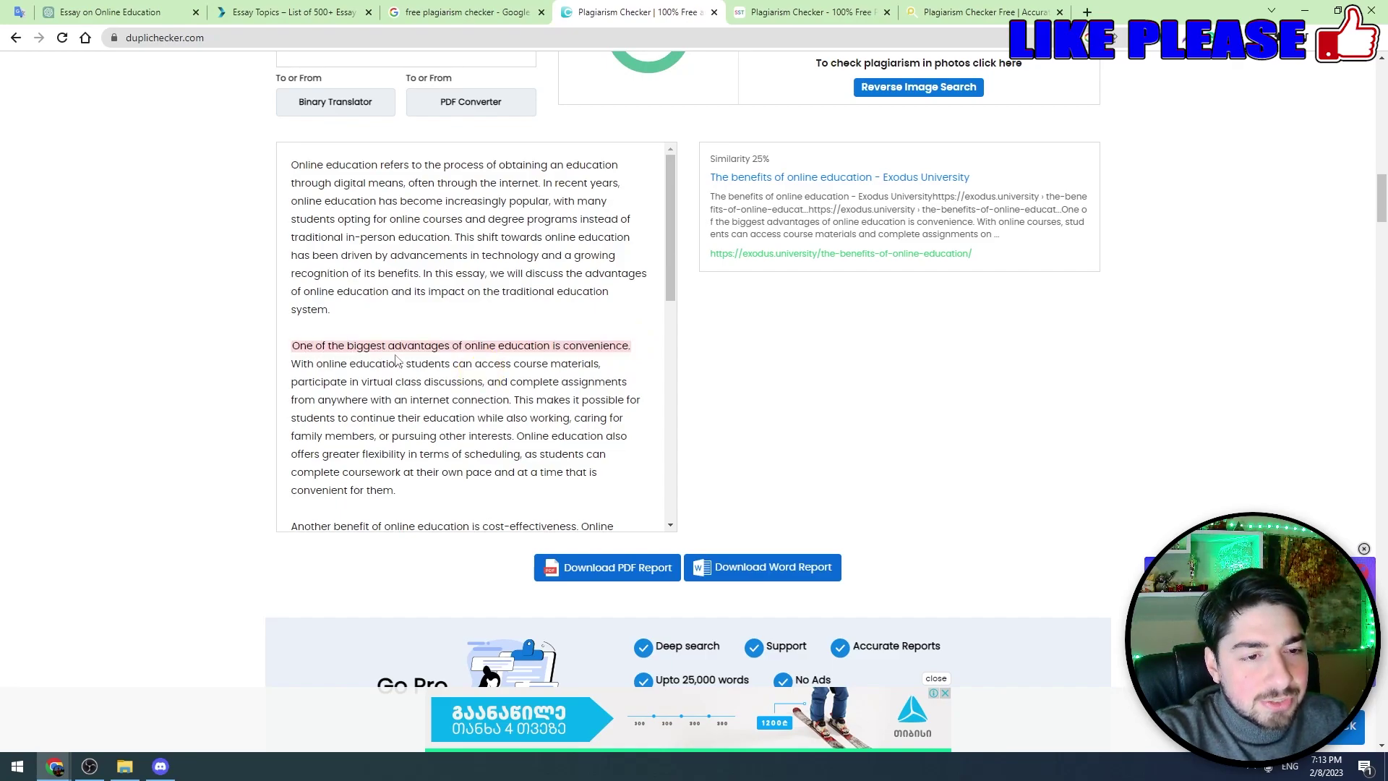
pyautogui.scroll(2, 396, 359)
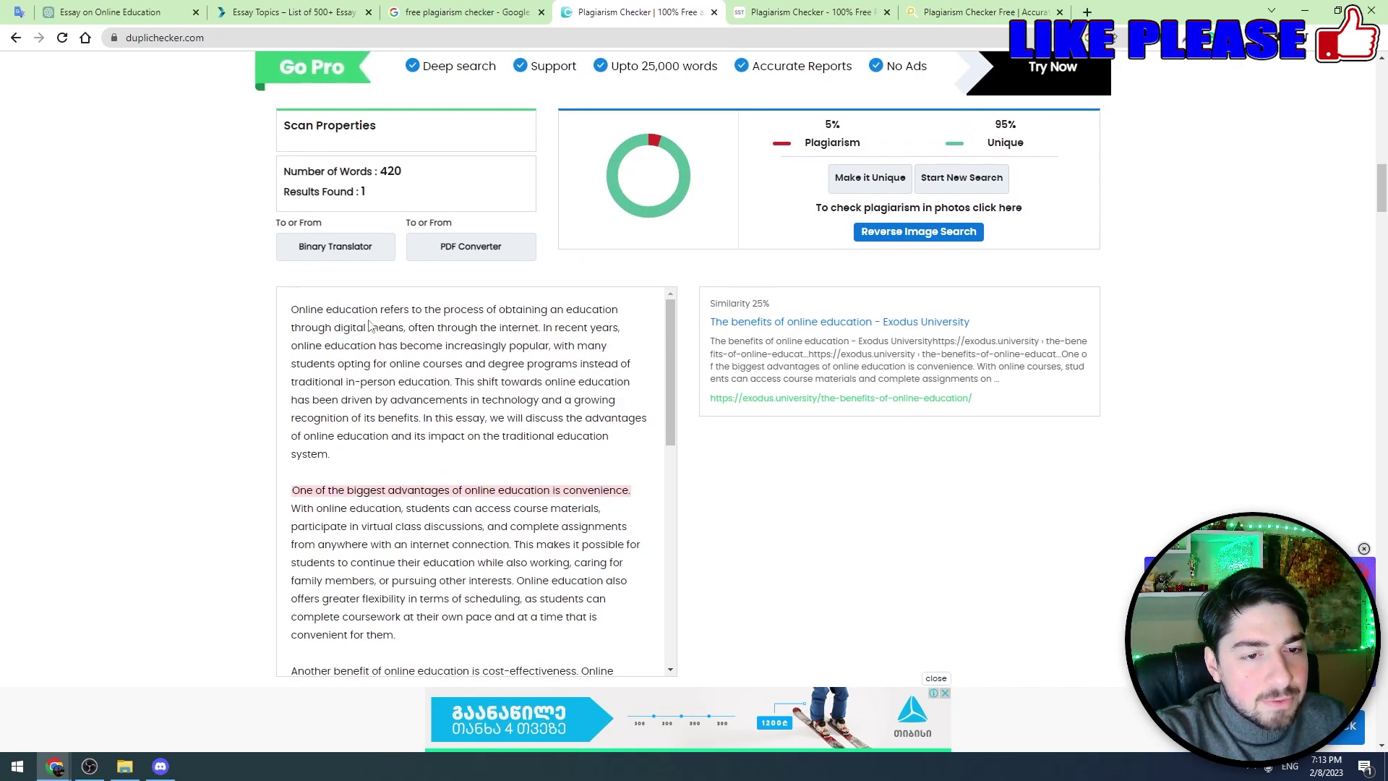
pyautogui.scroll(-5, 364, 324)
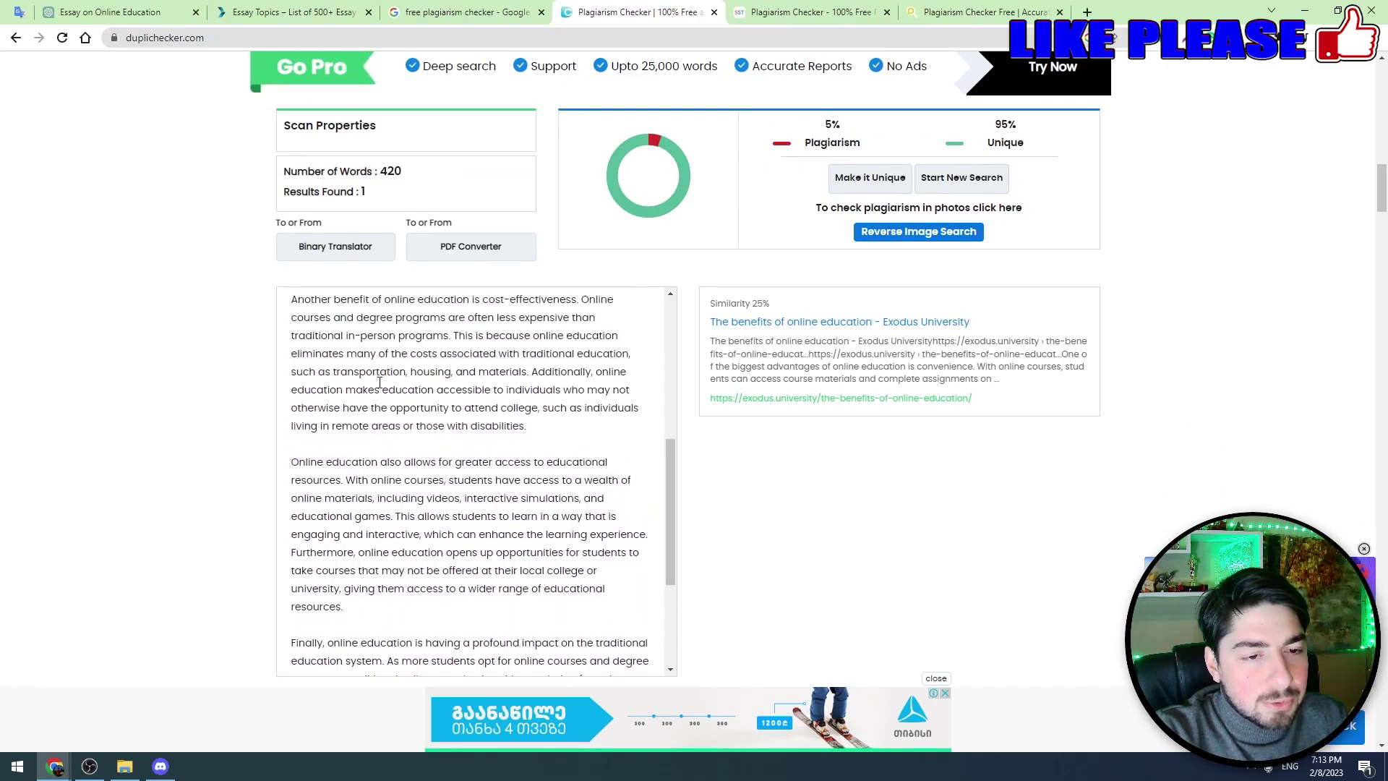
pyautogui.moveTo(380, 399); pyautogui.dragTo(384, 359)
pyautogui.scroll(-2, 403, 403)
pyautogui.click(436, 494)
pyautogui.scroll(-4, 390, 444)
pyautogui.scroll(2, 384, 360)
pyautogui.scroll(6, 384, 359)
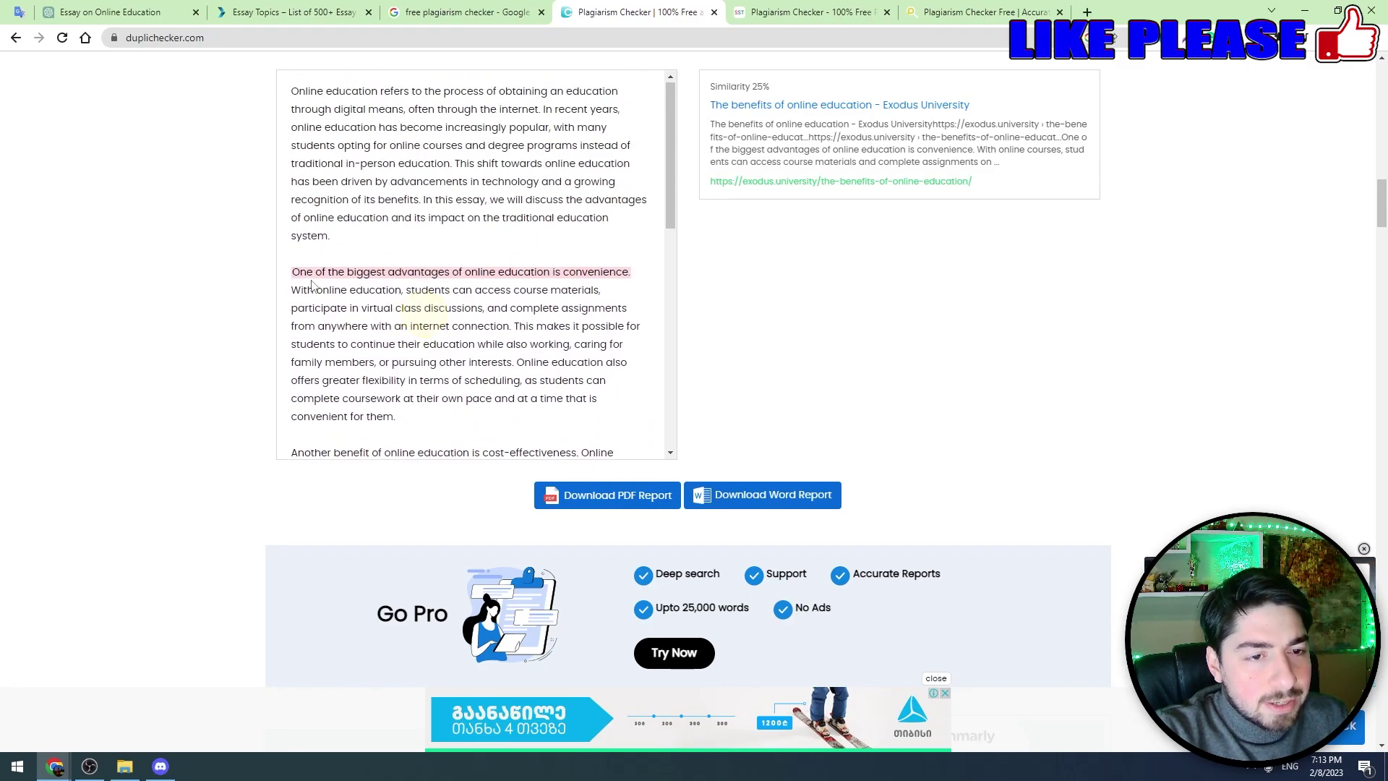
pyautogui.moveTo(292, 273); pyautogui.dragTo(617, 278)
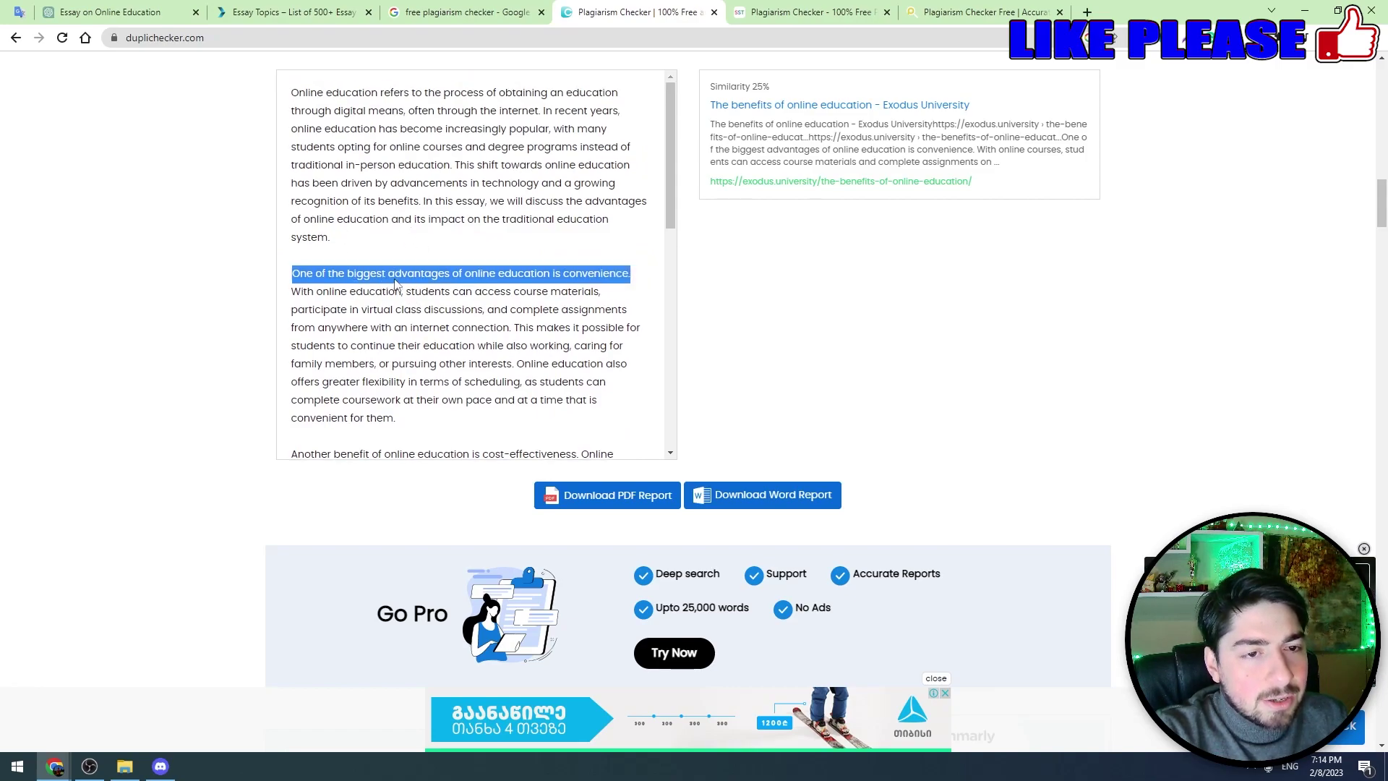
# Review the SmallSEOTools report for its plagiarism and unique percentages, flagged text and matching source.
pyautogui.click(804, 11)
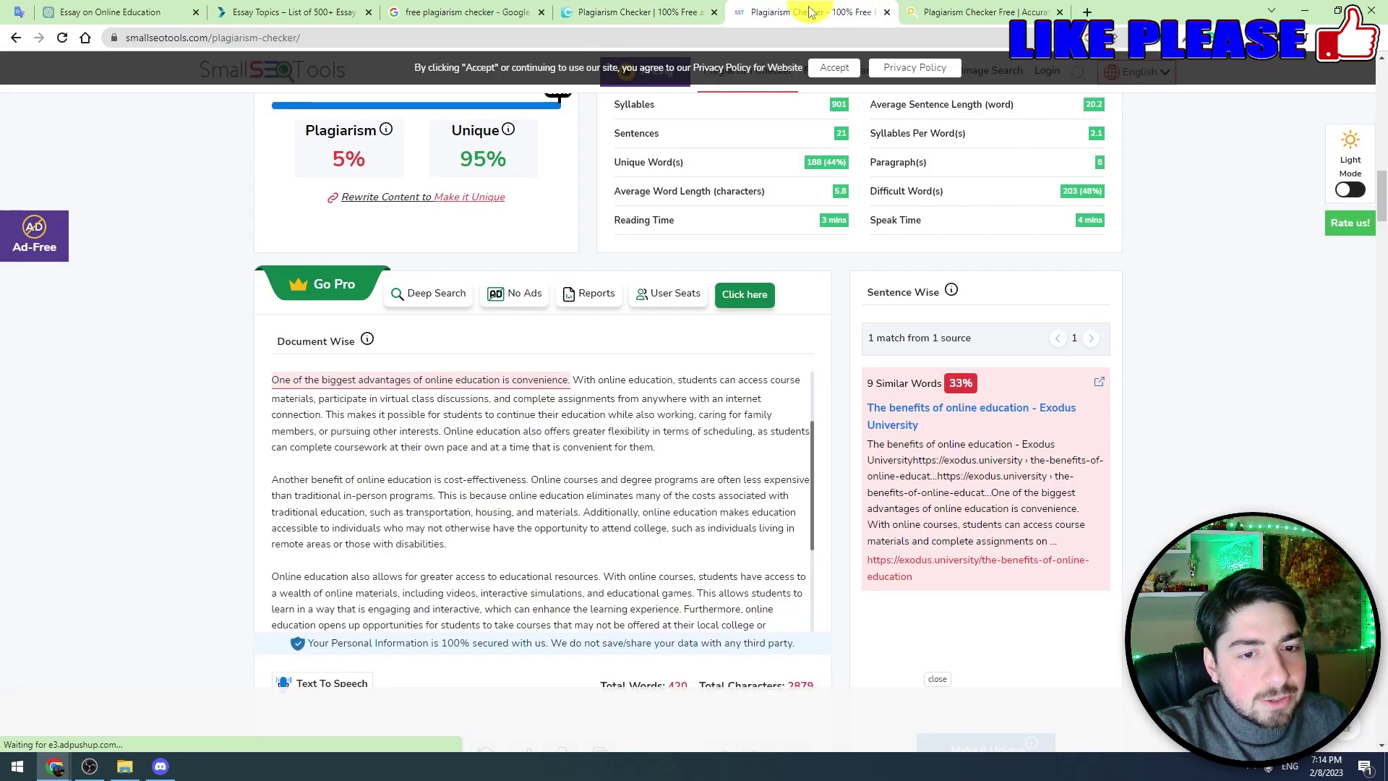
pyautogui.scroll(4, 550, 506)
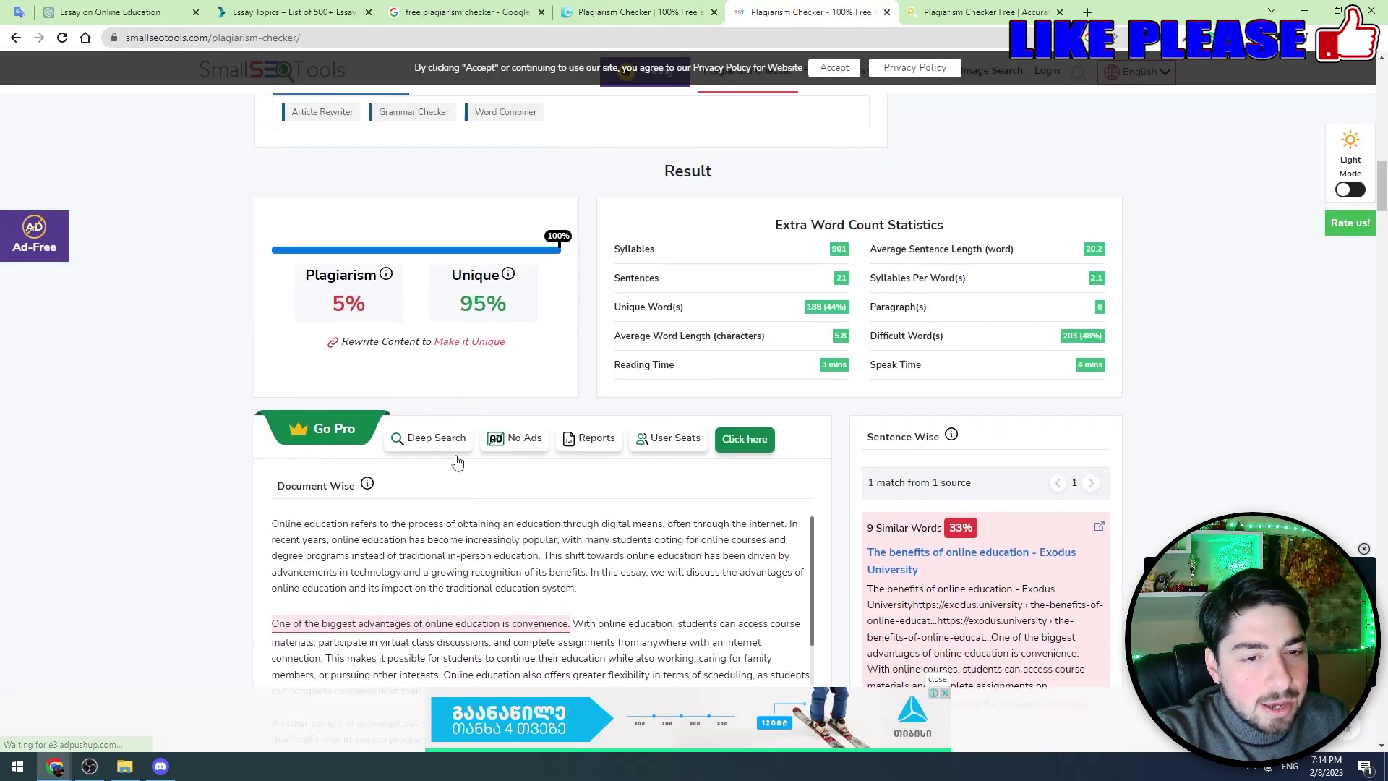
pyautogui.scroll(-10, 545, 391)
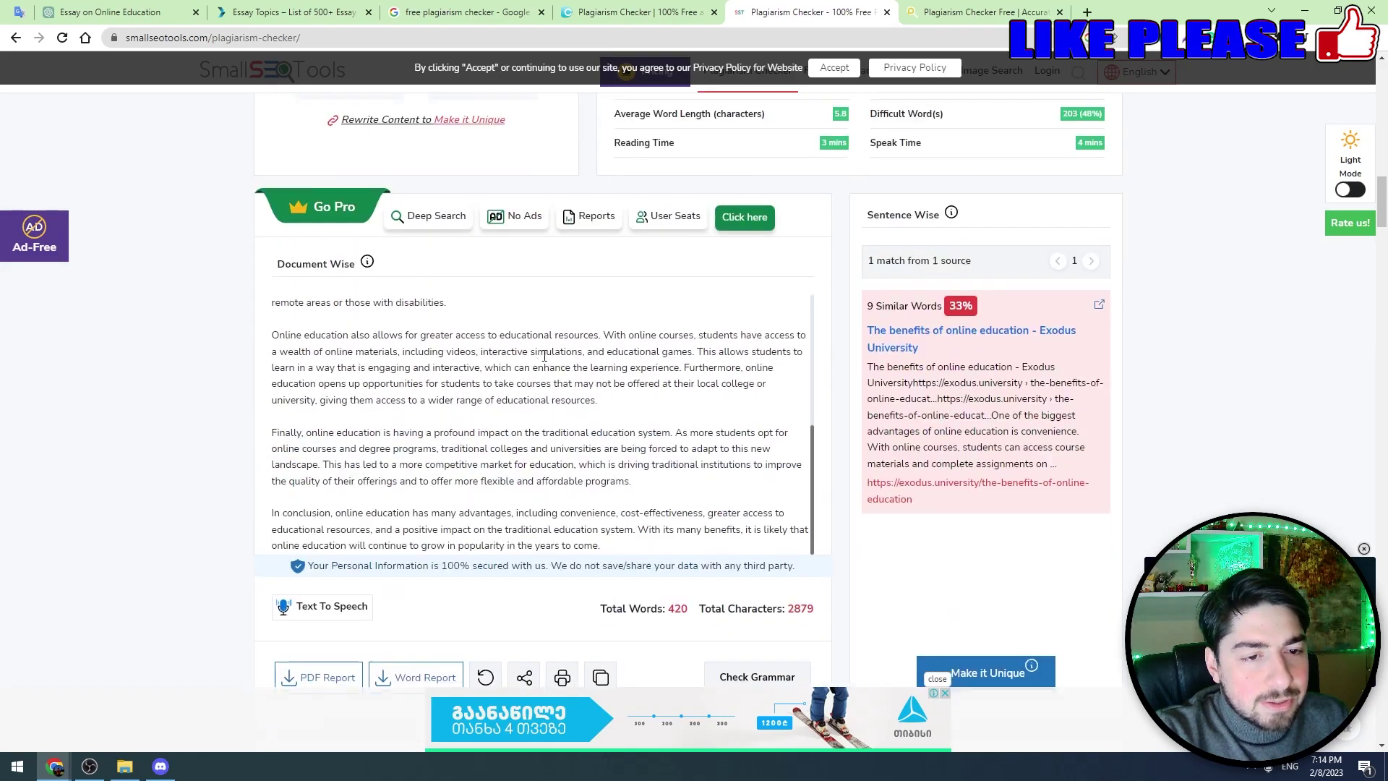
pyautogui.scroll(8, 545, 391)
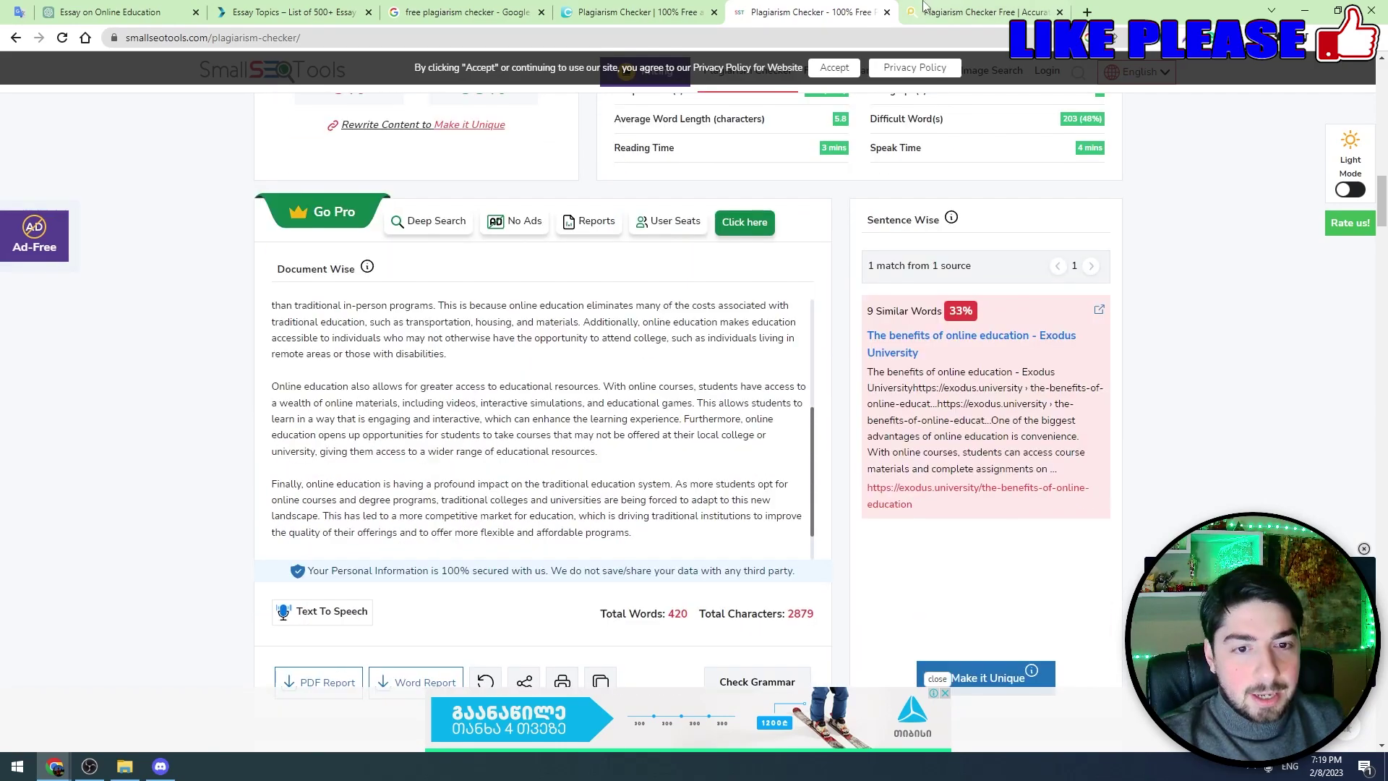
# Examine the plagiarismdetector.net scan report, checking its percentages and the flagged sentences within the essay.
pyautogui.click(966, 12)
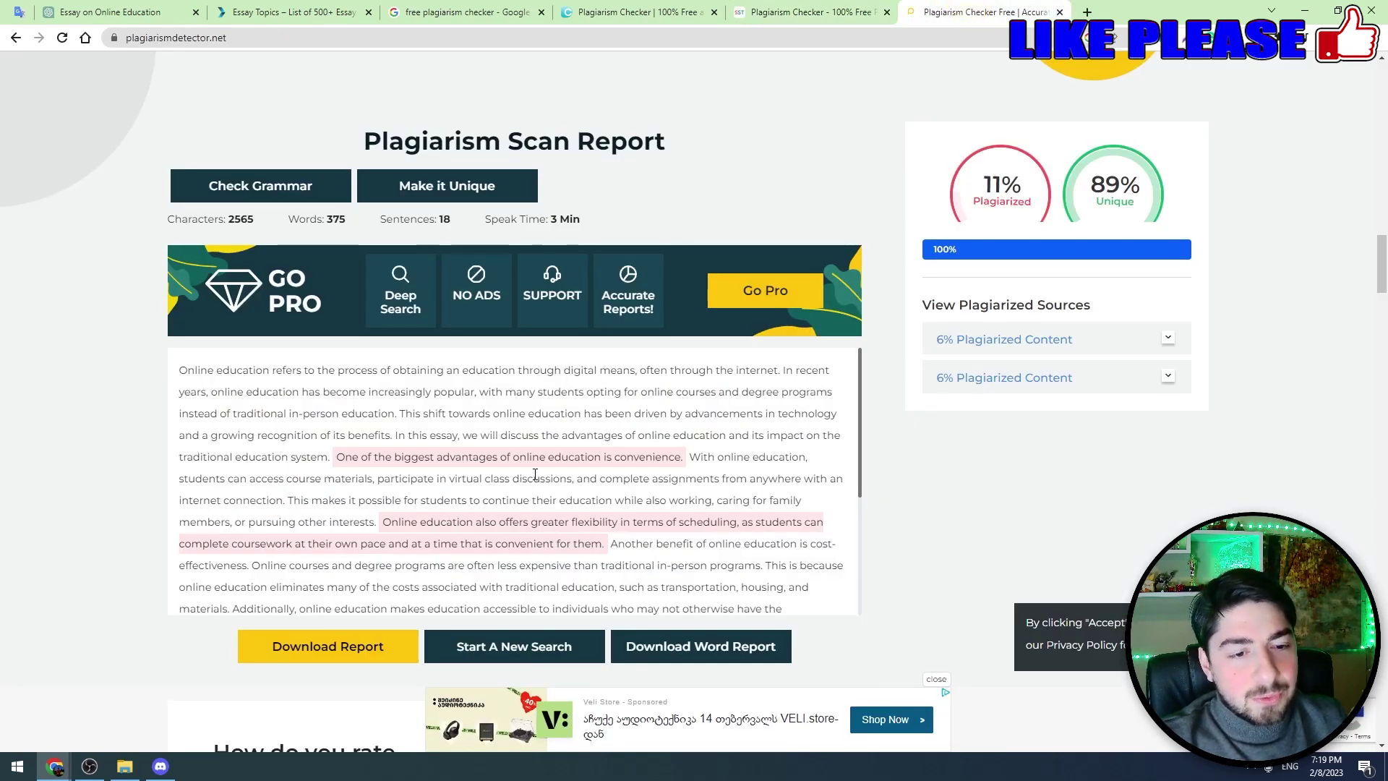
pyautogui.scroll(-3, 259, 367)
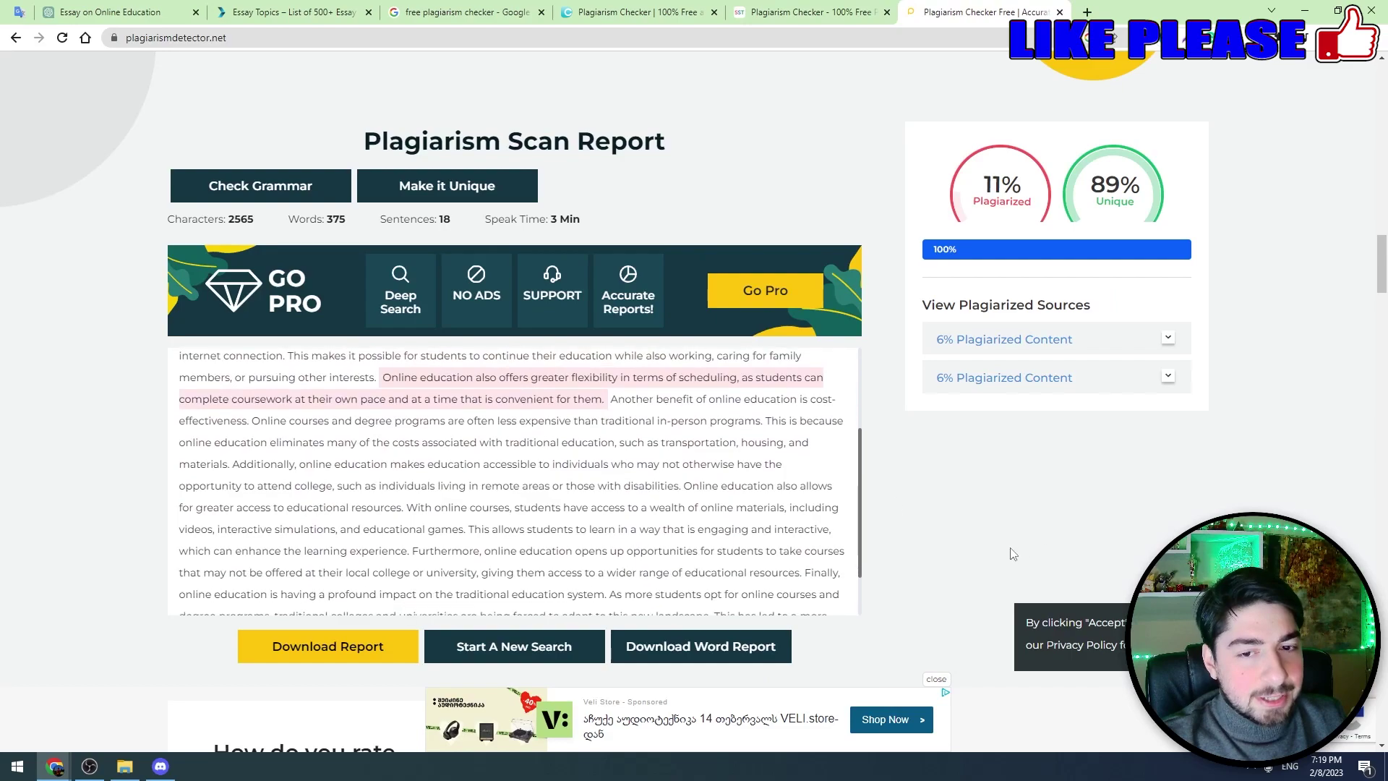
pyautogui.scroll(-2, 882, 434)
pyautogui.scroll(3, 791, 355)
pyautogui.scroll(2, 1041, 354)
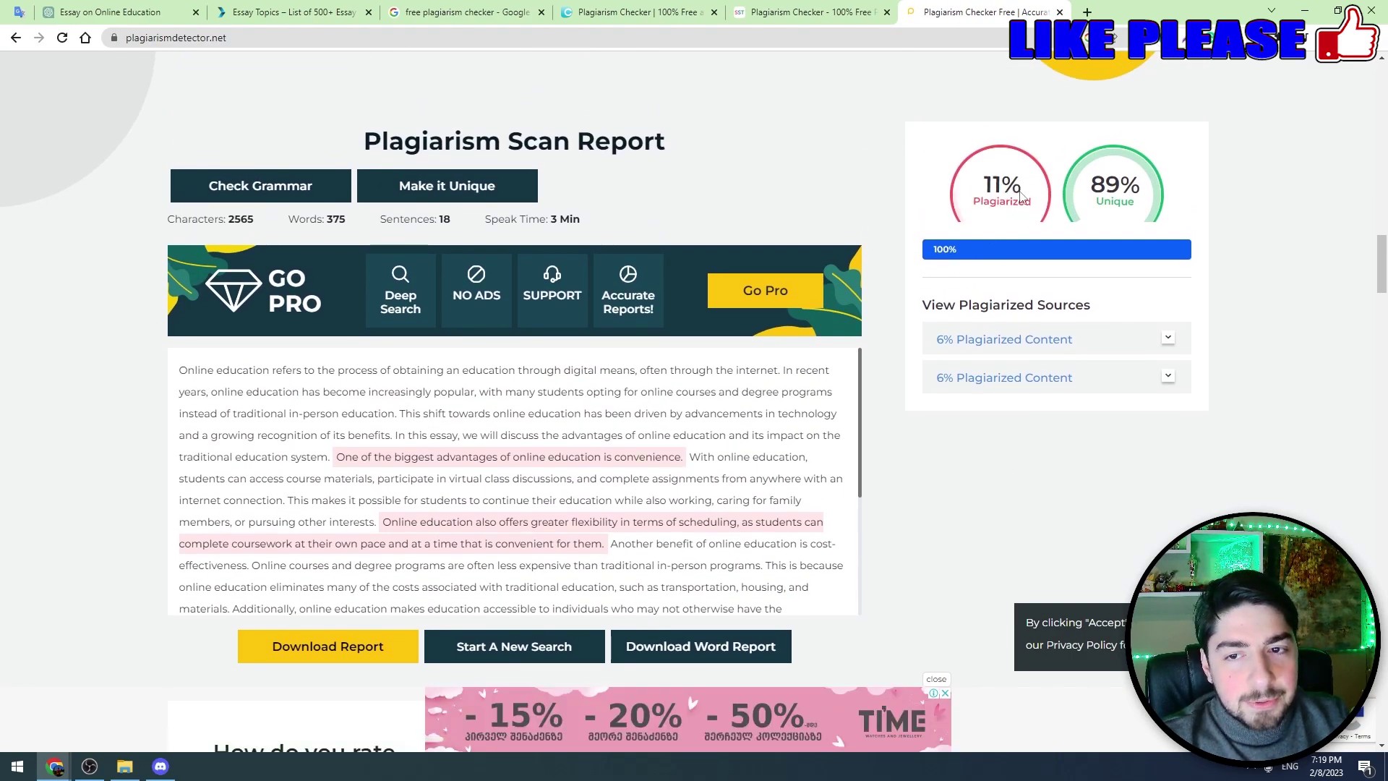
pyautogui.scroll(-2, 589, 563)
pyautogui.scroll(1, 578, 506)
pyautogui.scroll(-1, 506, 462)
pyautogui.scroll(2, 344, 467)
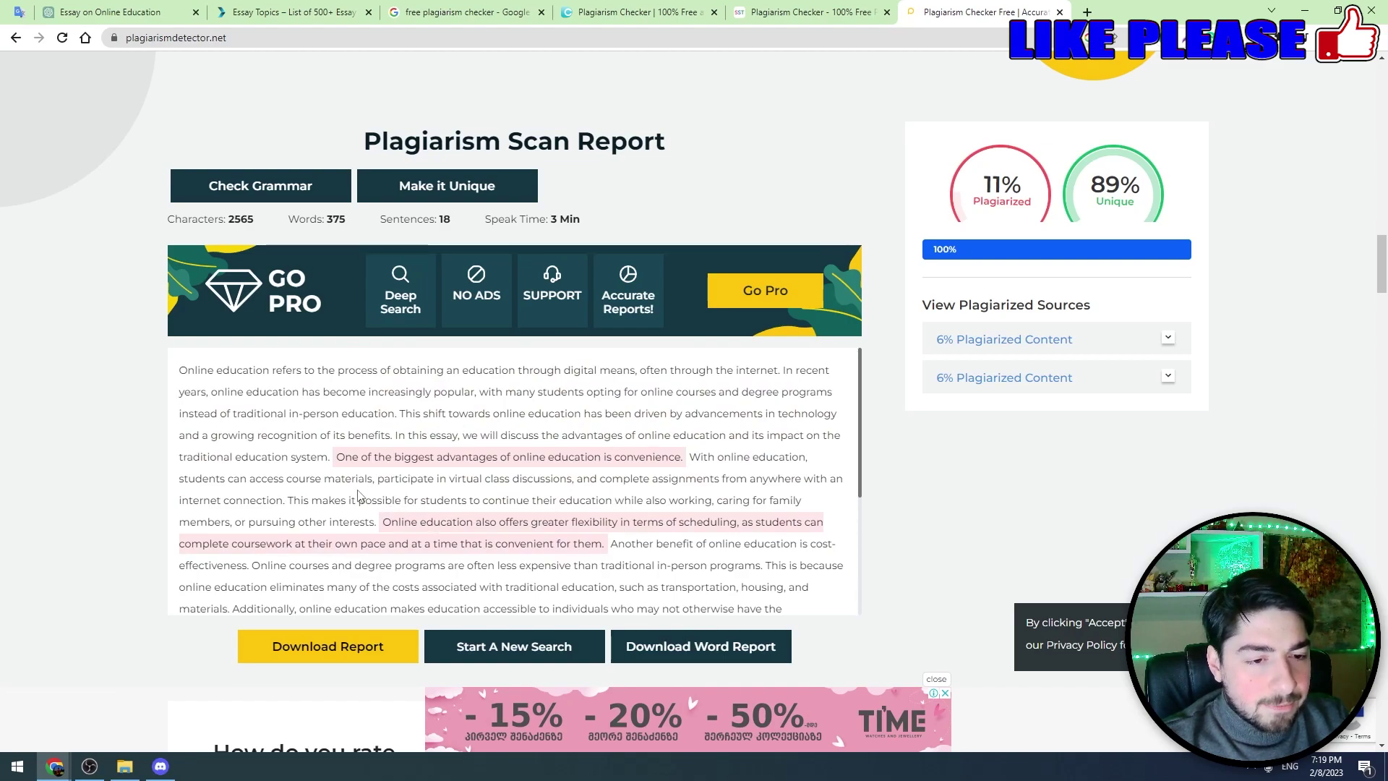
pyautogui.moveTo(337, 457); pyautogui.dragTo(676, 459)
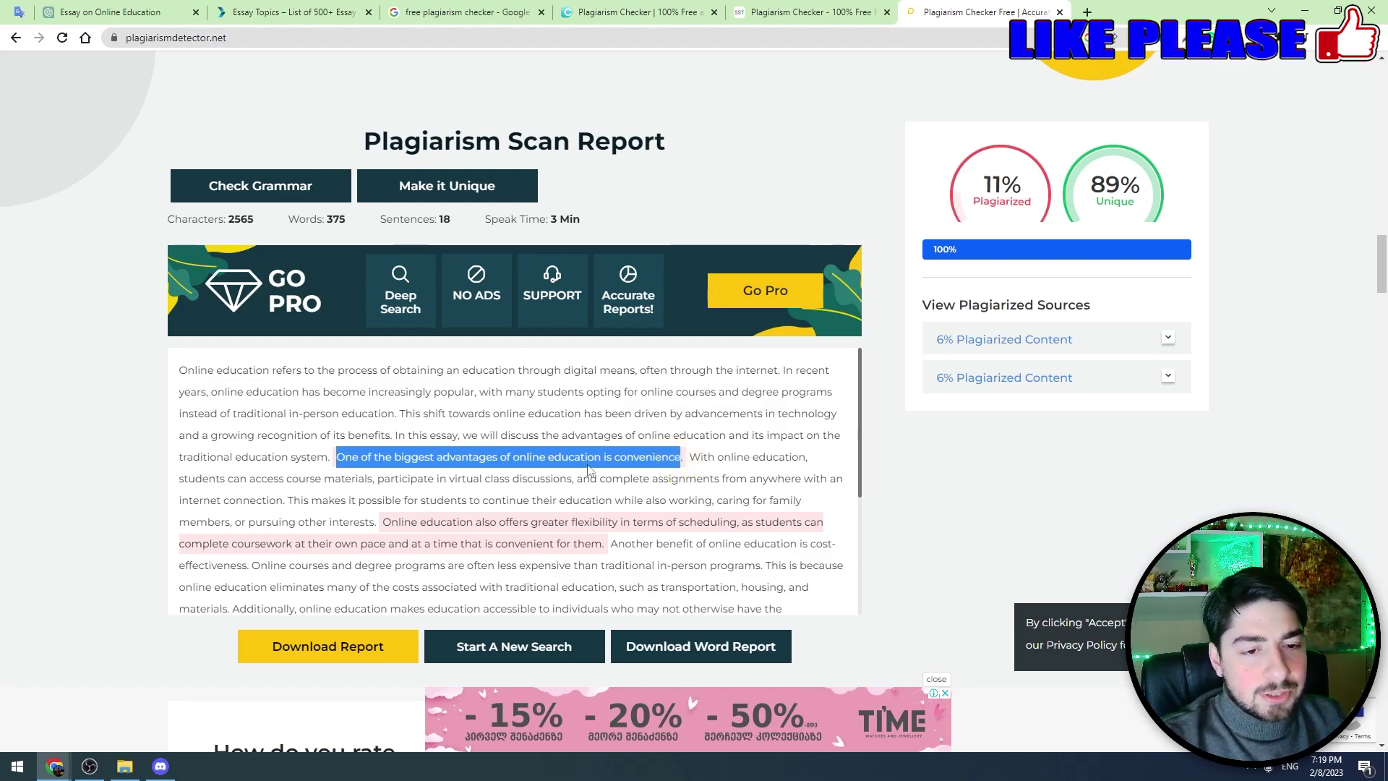
pyautogui.click(661, 468)
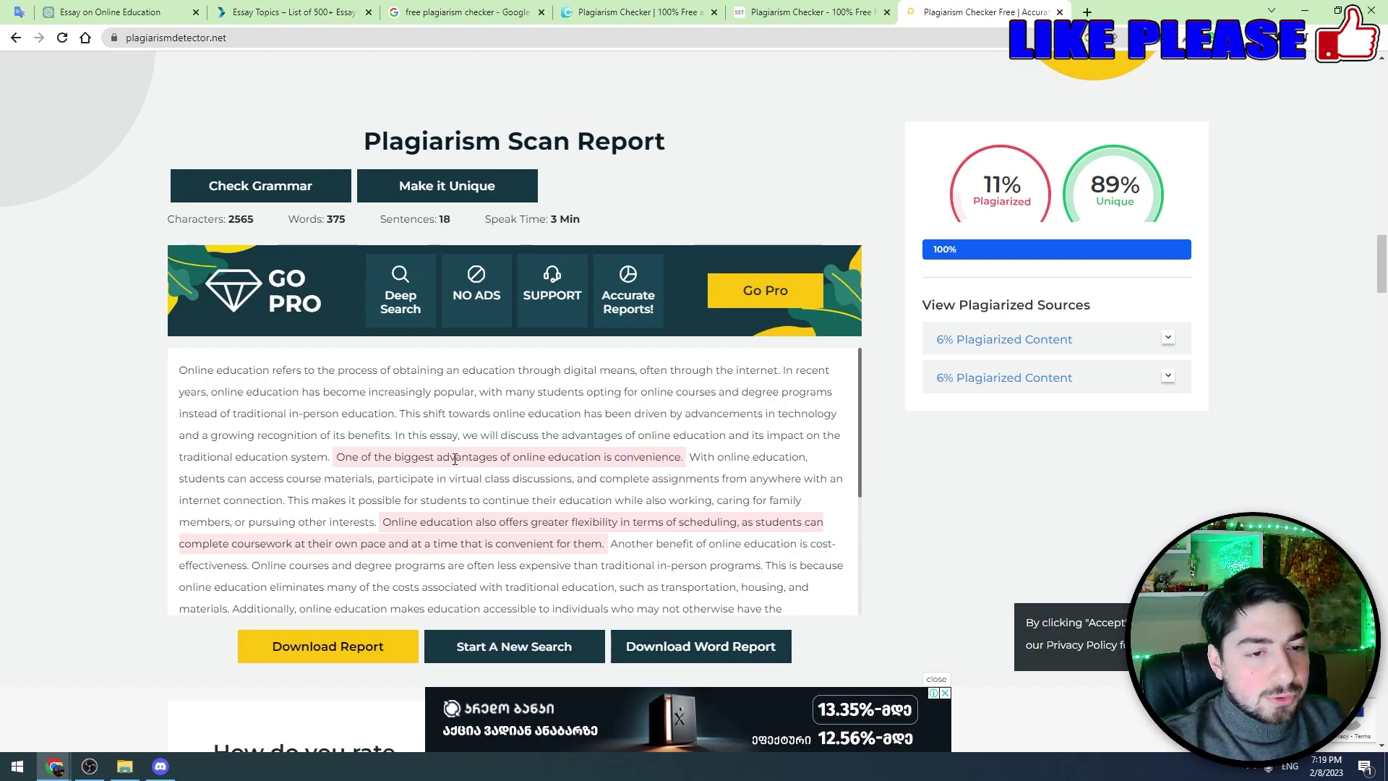
# Copy the flagged sentence about greater flexibility in terms of scheduling from the plagiarismdetector.net report.
pyautogui.scroll(-1, 462, 460)
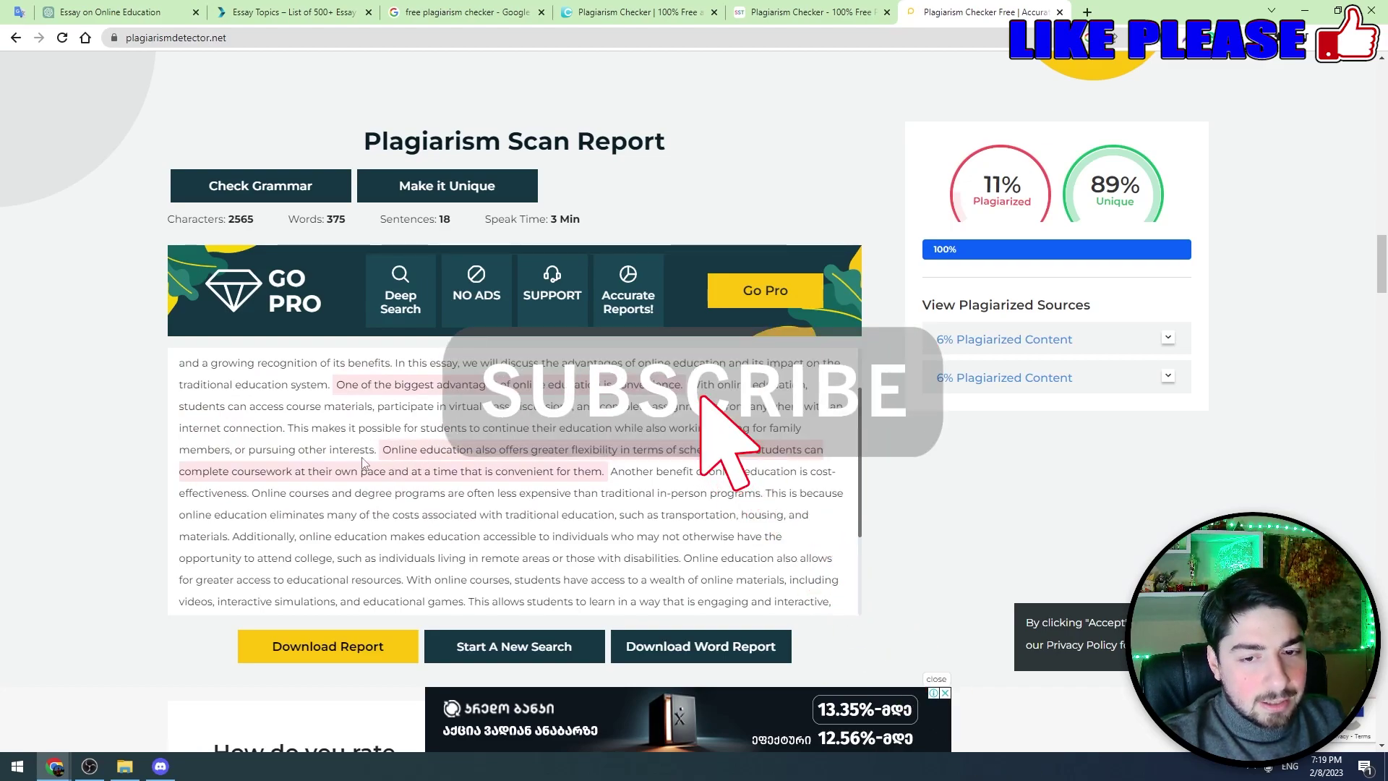
pyautogui.moveTo(383, 449); pyautogui.dragTo(600, 476)
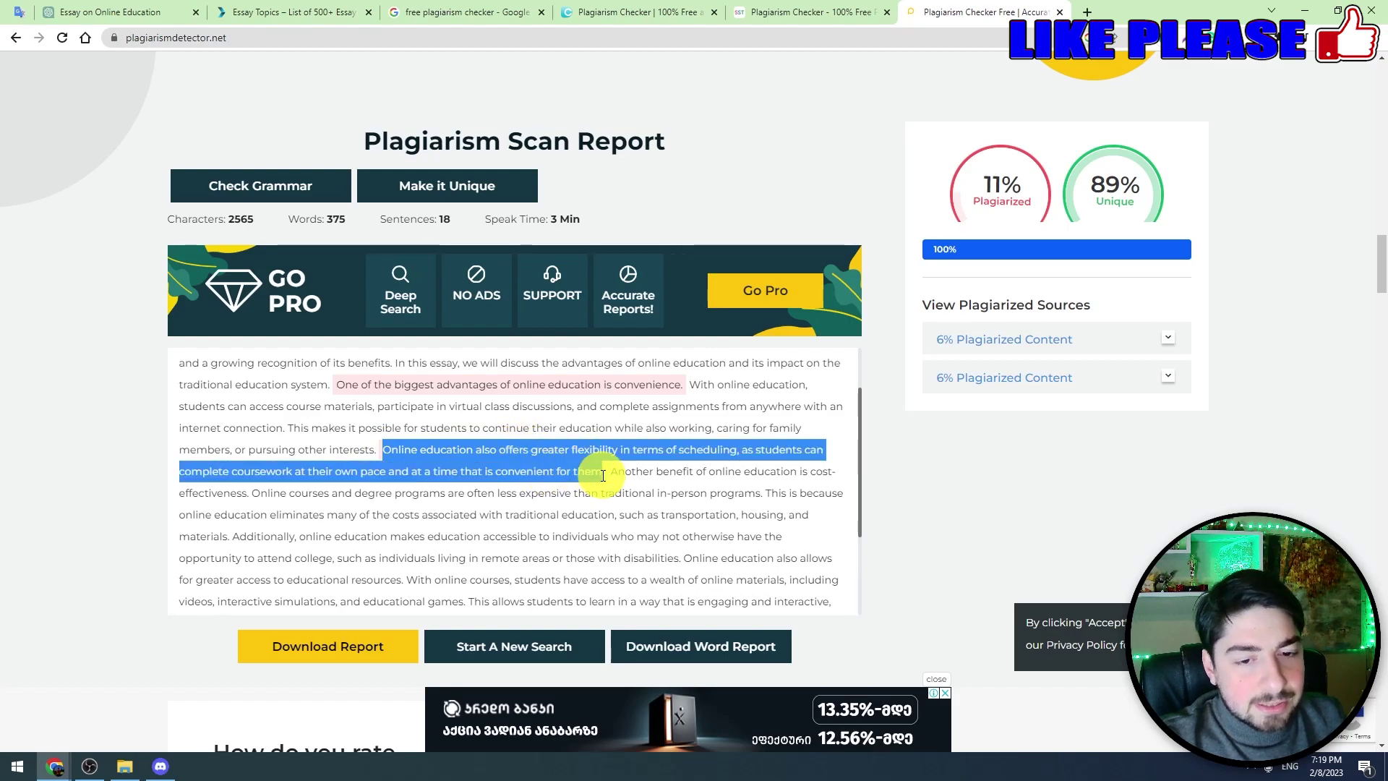
pyautogui.rightClick(589, 476)
pyautogui.click(599, 491)
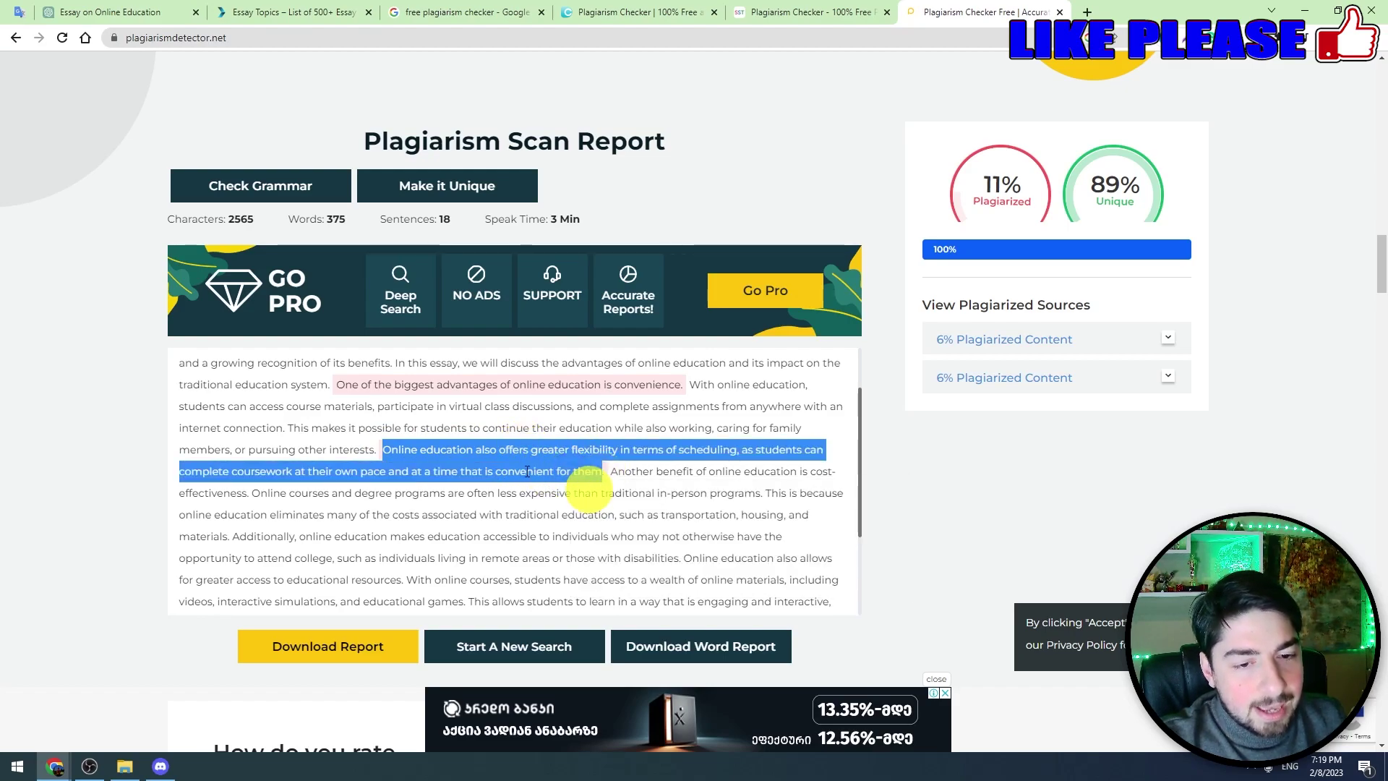
# Send ChatGPT the copied scheduling-flexibility sentence followed by the request "- write a pharaphrase".
pyautogui.click(119, 12)
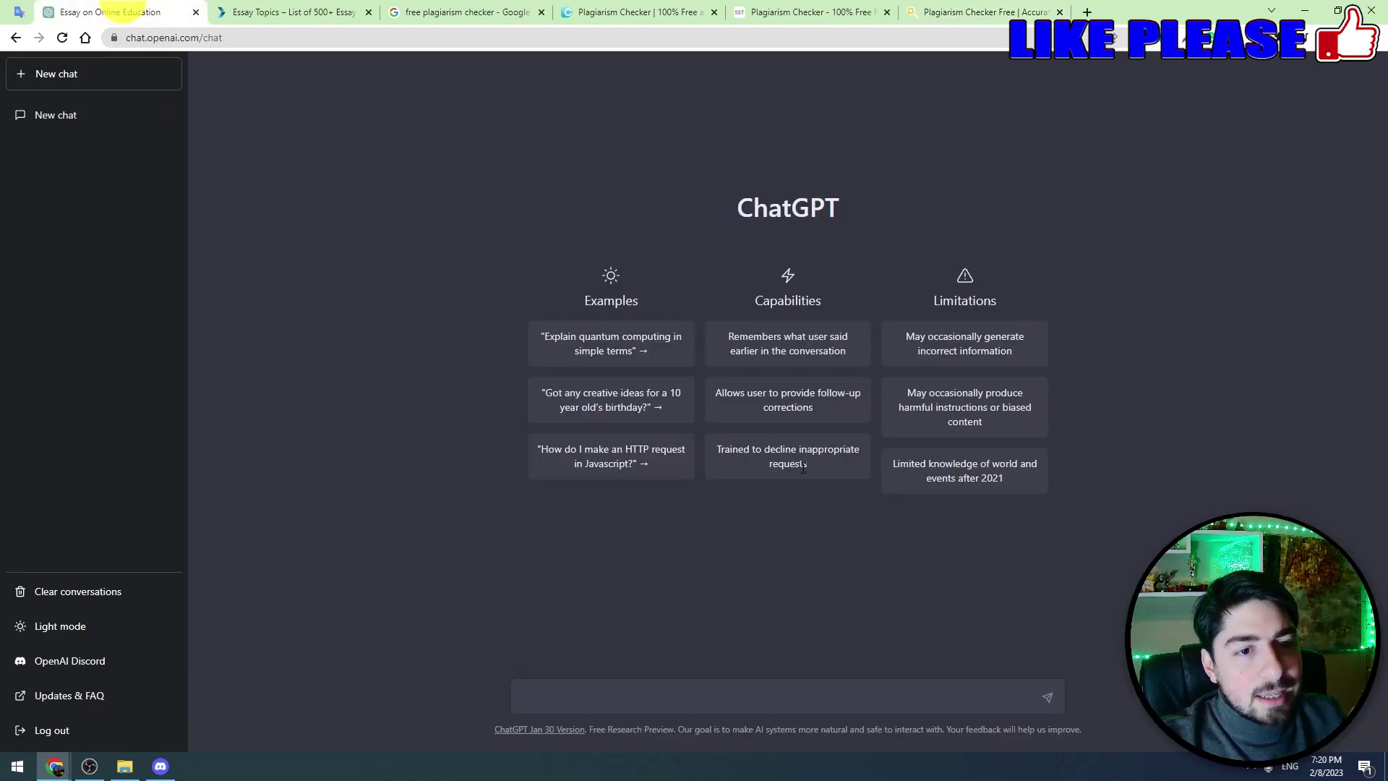
pyautogui.click(568, 702)
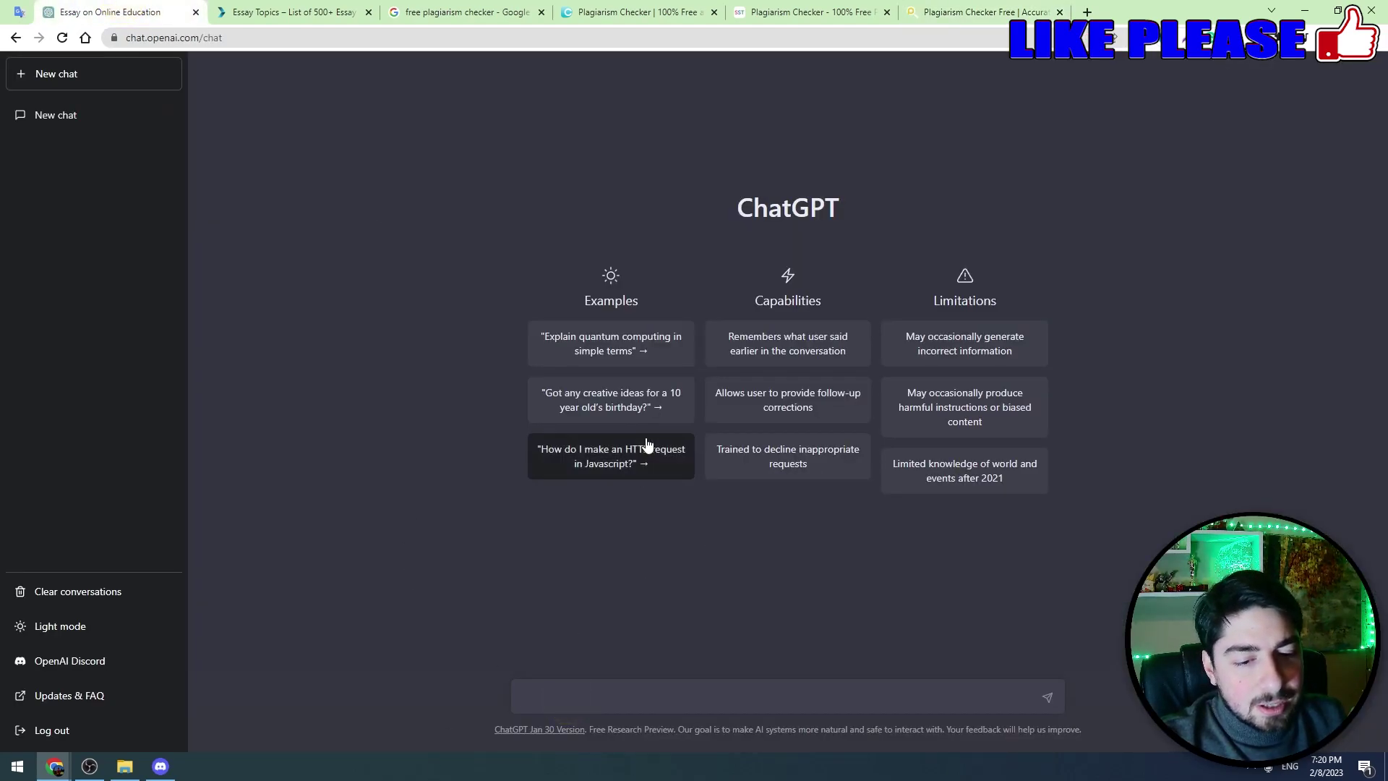
pyautogui.hotkey('ctrl', 'v')
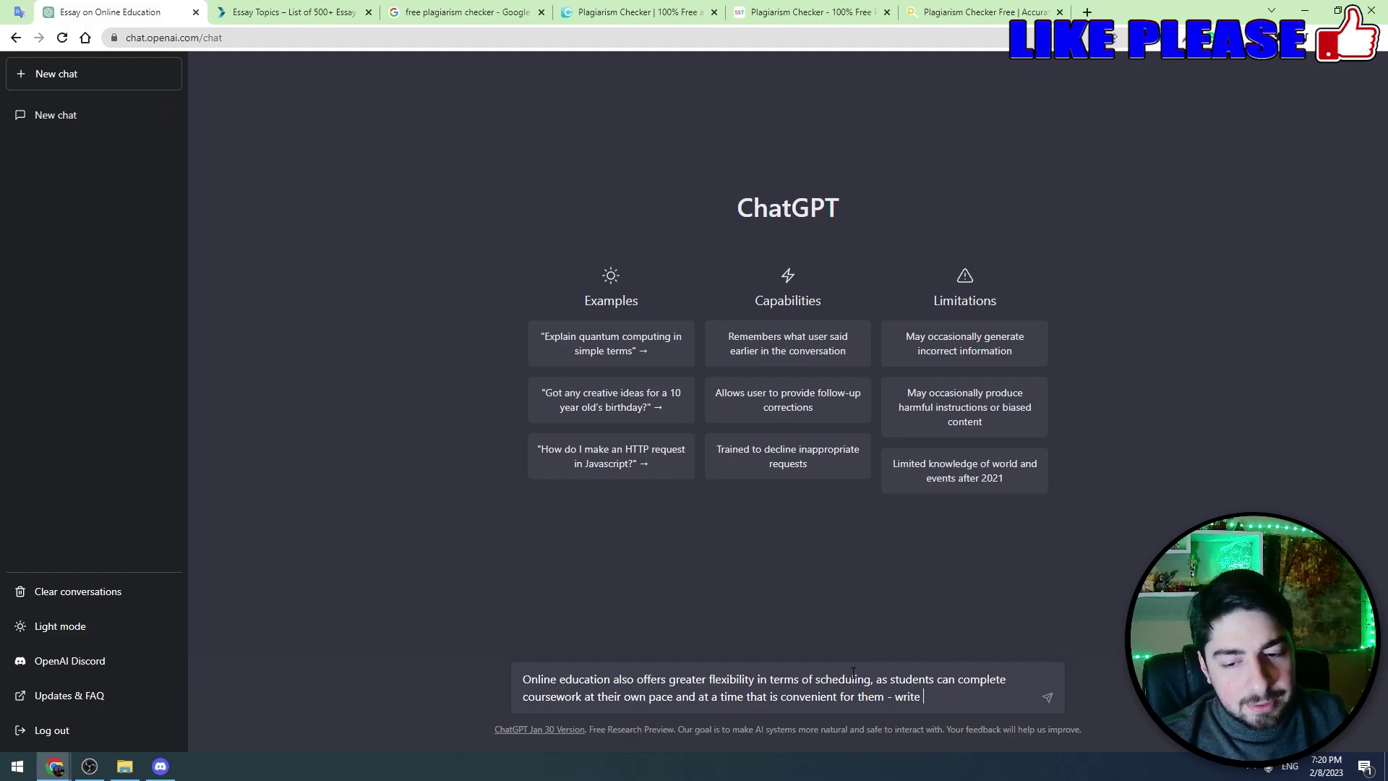
pyautogui.write('haraphrase')
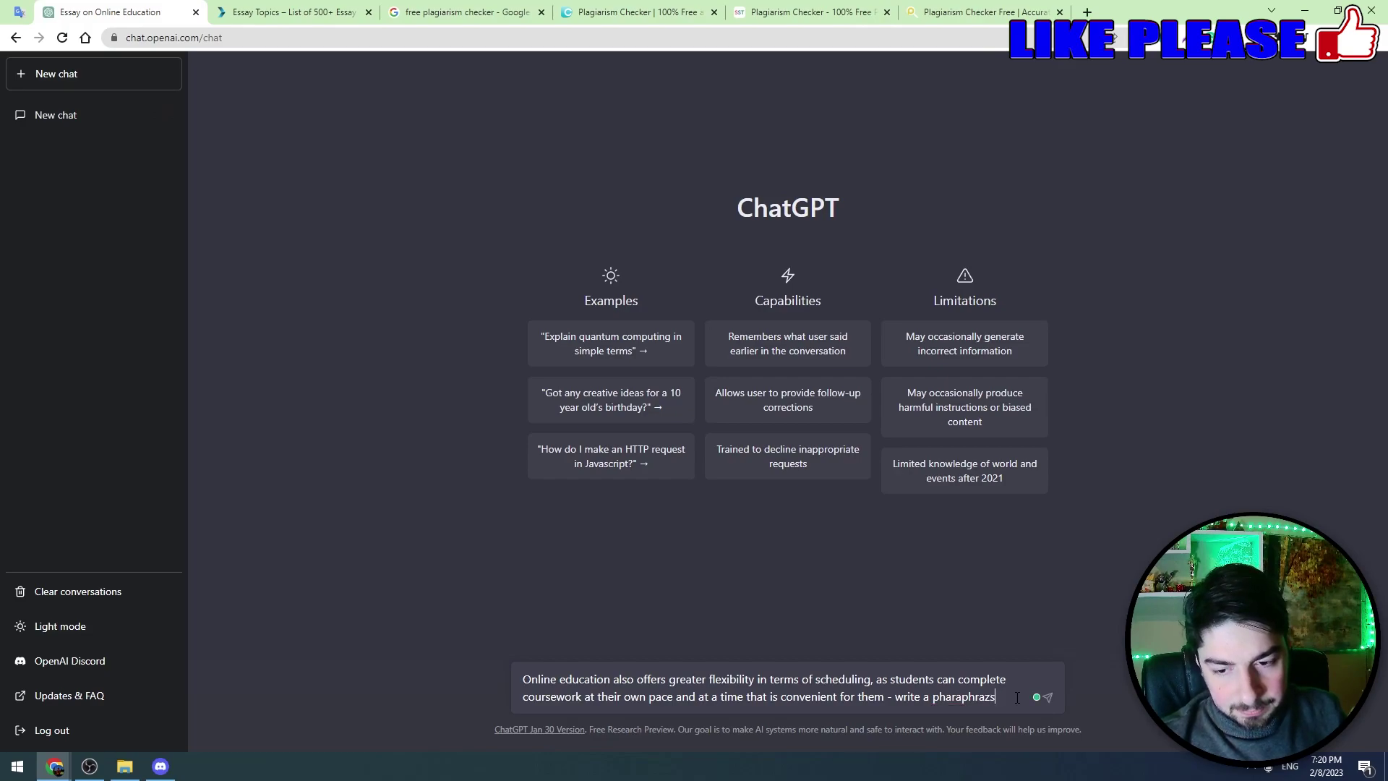
pyautogui.click(941, 674)
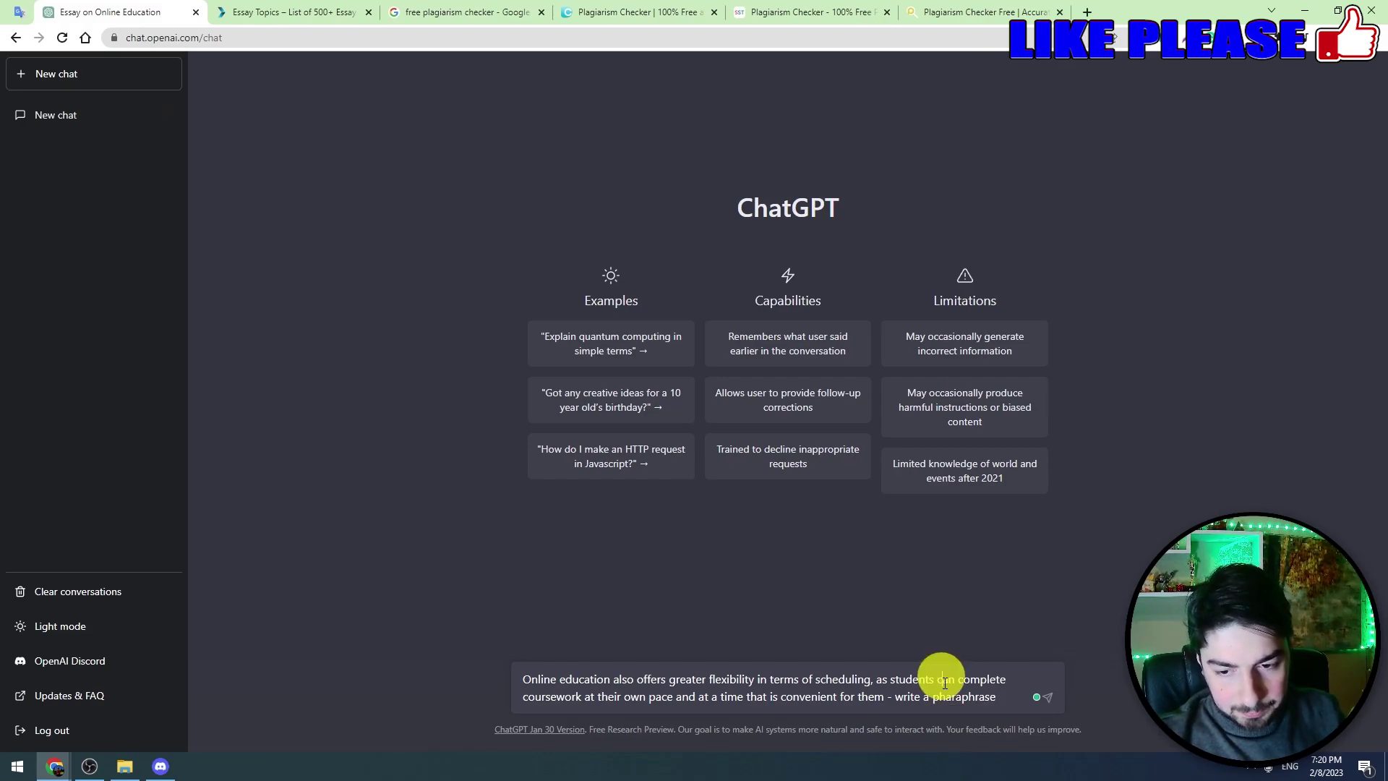
pyautogui.click(980, 698)
pyautogui.press('Return')
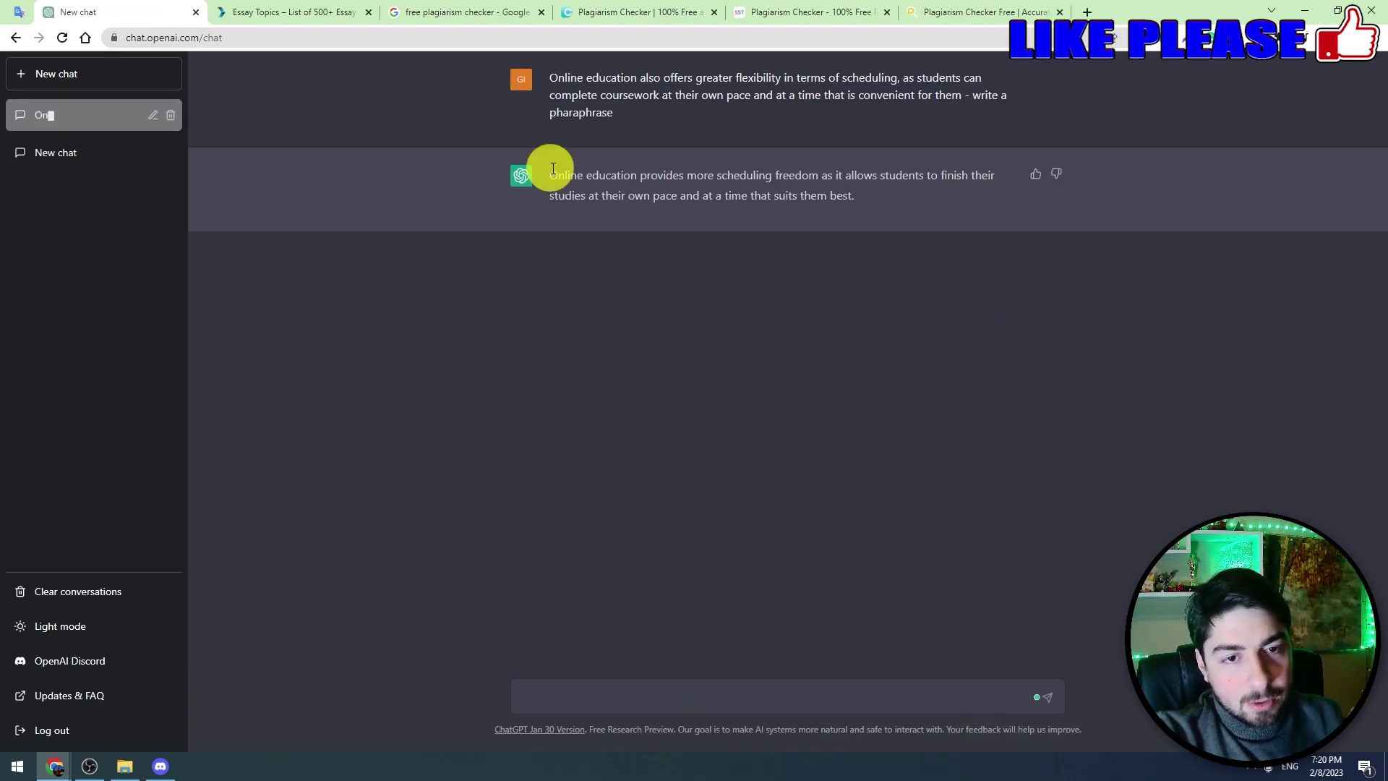
# Copy ChatGPT's paraphrased sentence and return to the original flagged sentence in the plagiarismdetector.net report.
pyautogui.moveTo(547, 172); pyautogui.dragTo(871, 196)
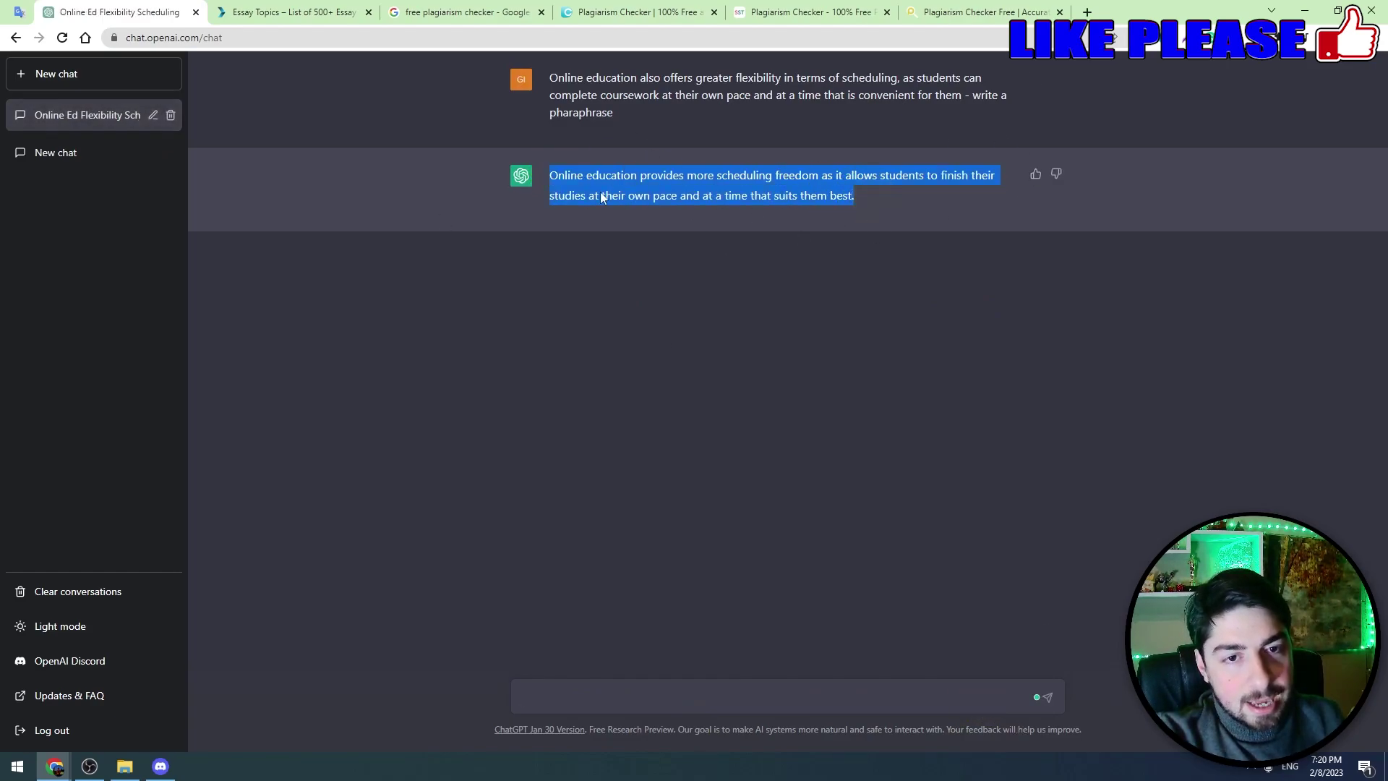
pyautogui.click(998, 12)
pyautogui.scroll(2, 260, 193)
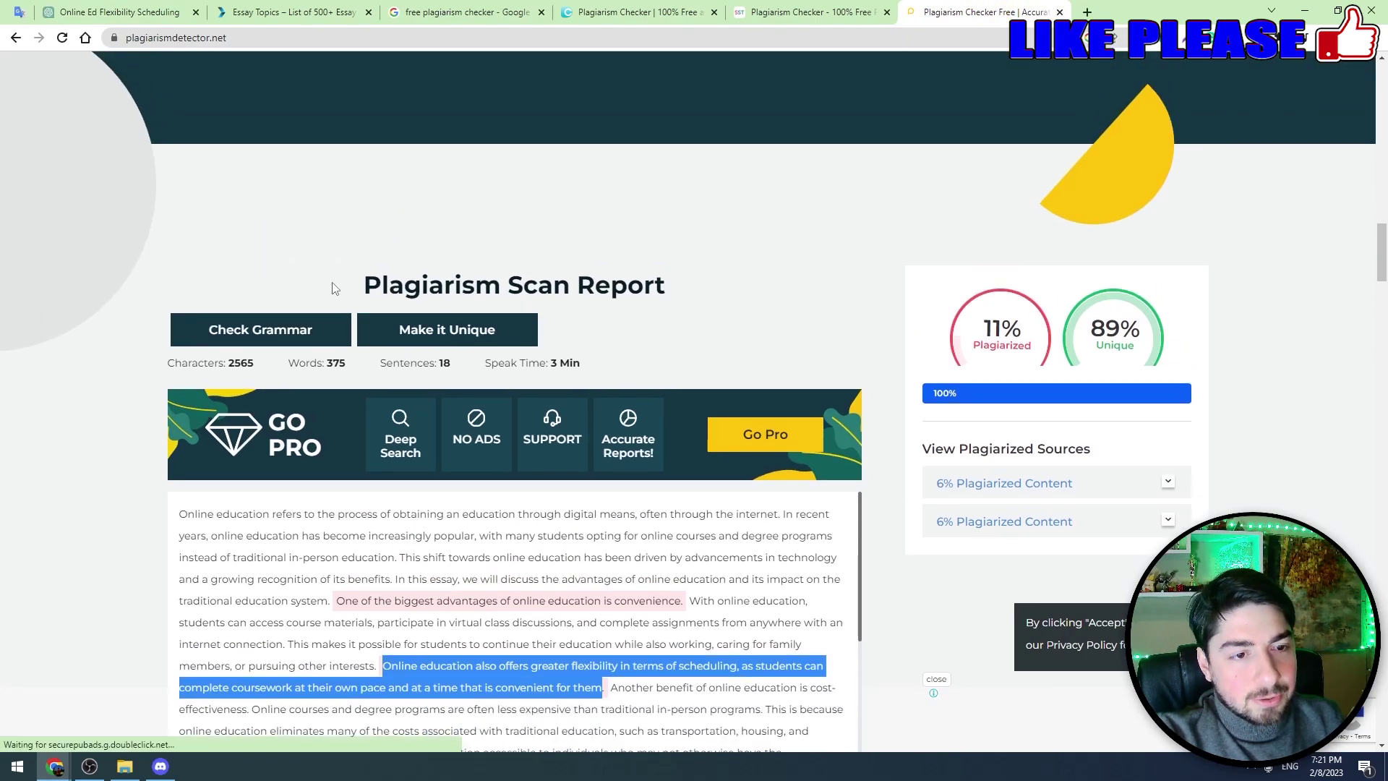
pyautogui.scroll(-2, 260, 192)
pyautogui.scroll(-3, 723, 448)
pyautogui.scroll(-1, 1070, 434)
pyautogui.scroll(2, 685, 427)
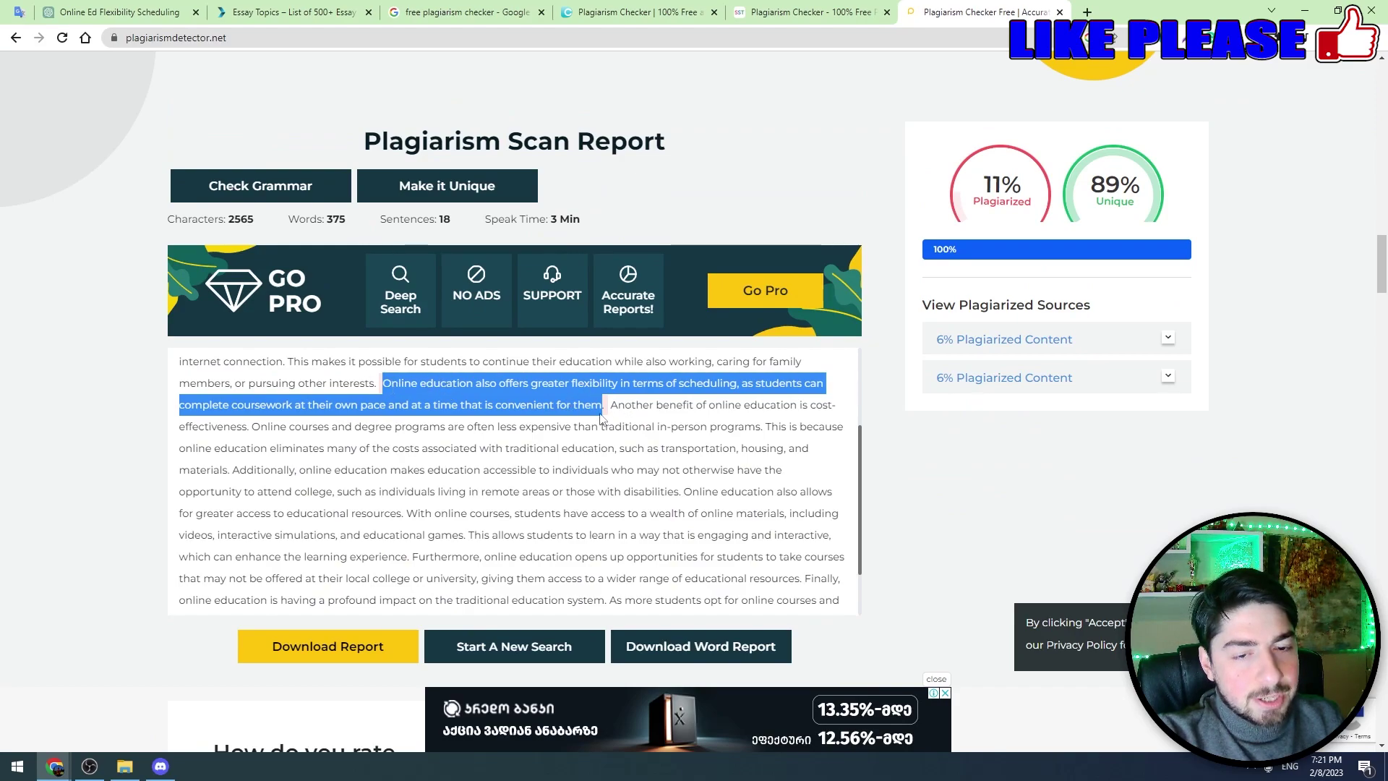
pyautogui.scroll(-1, 365, 405)
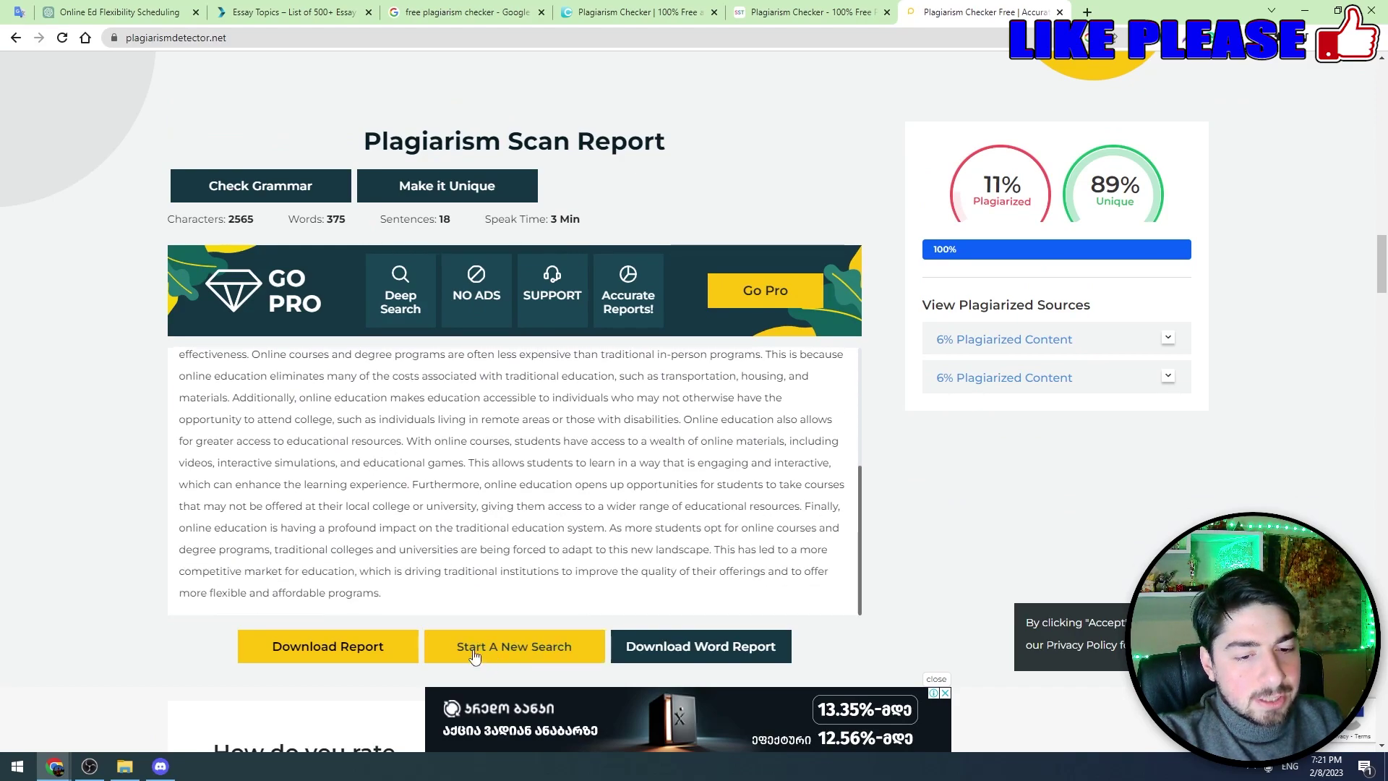
# Start a new search on plagiarismdetector.net, paste the paraphrased sentence and run the plagiarism check.
pyautogui.click(542, 649)
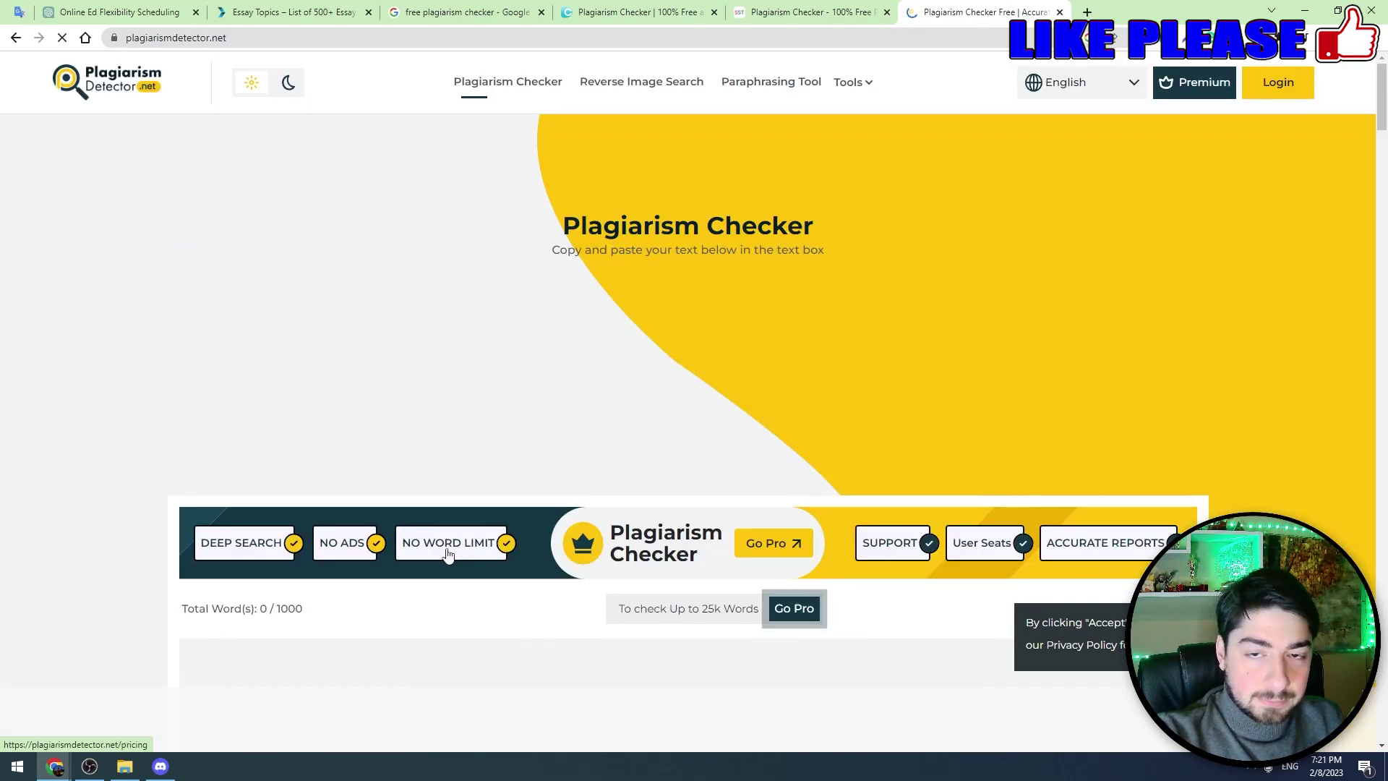
pyautogui.scroll(-6, 449, 552)
pyautogui.click(361, 352)
pyautogui.hotkey('ctrl', 'v')
pyautogui.scroll(-3, 623, 434)
pyautogui.click(573, 503)
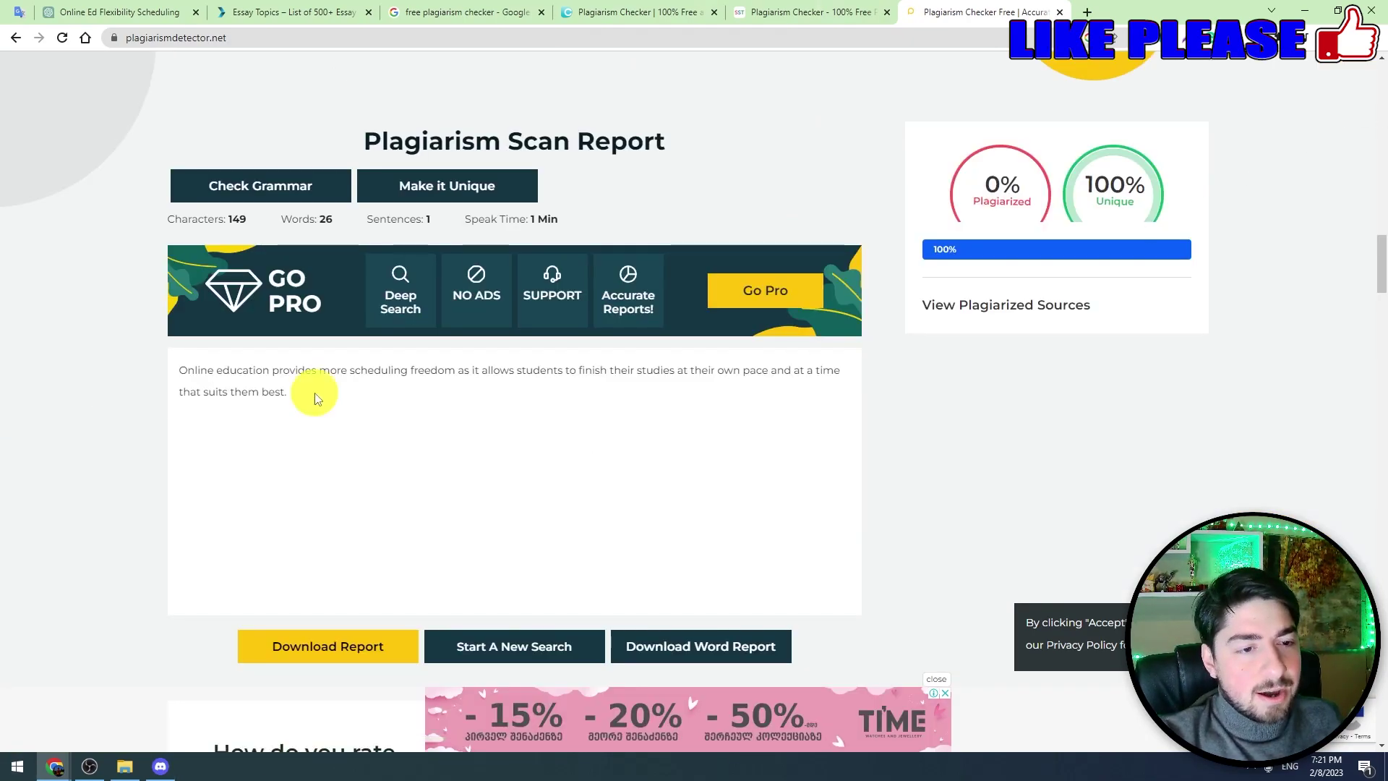
# Review the scan report for the paraphrased sentence, highlighting its text and checking the plagiarized and unique percentages.
pyautogui.moveTo(319, 399); pyautogui.dragTo(176, 353)
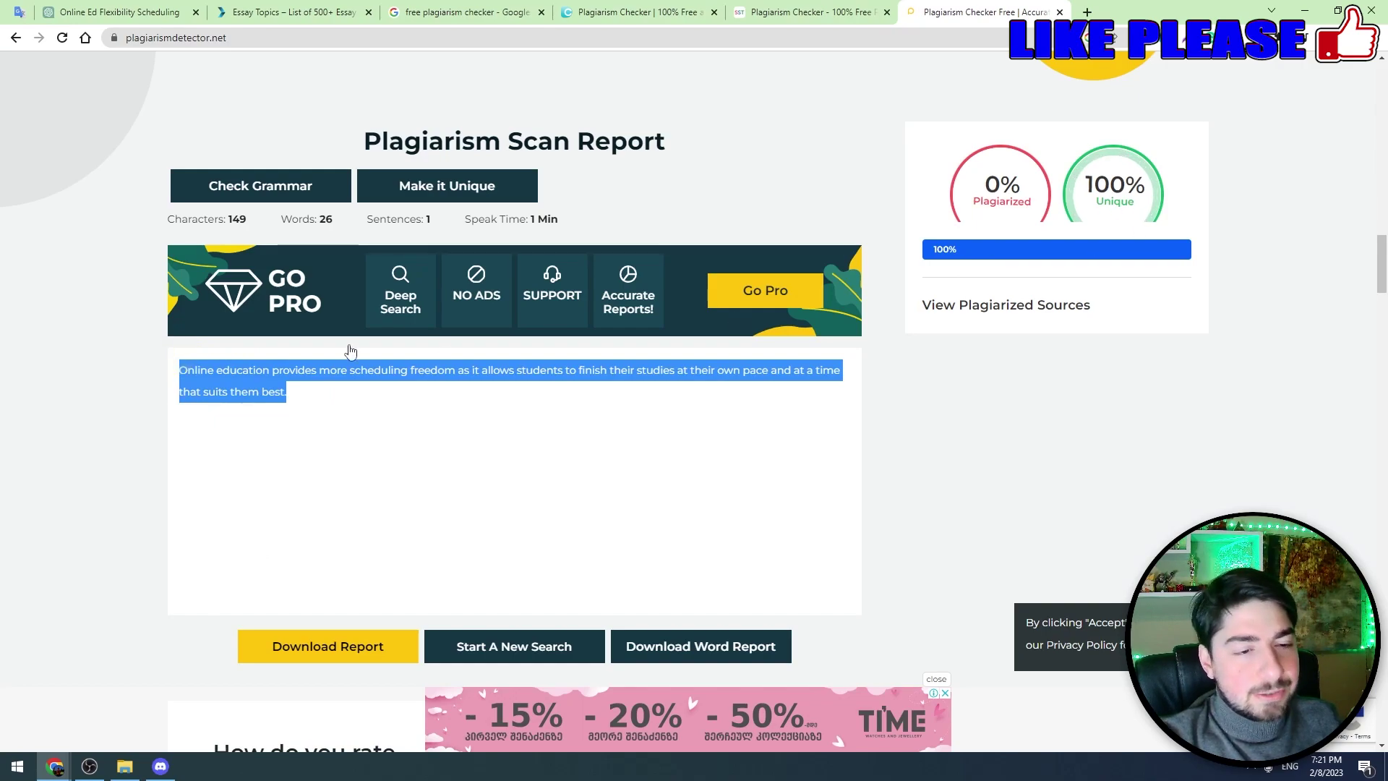
pyautogui.click(284, 423)
pyautogui.moveTo(314, 403); pyautogui.dragTo(190, 367)
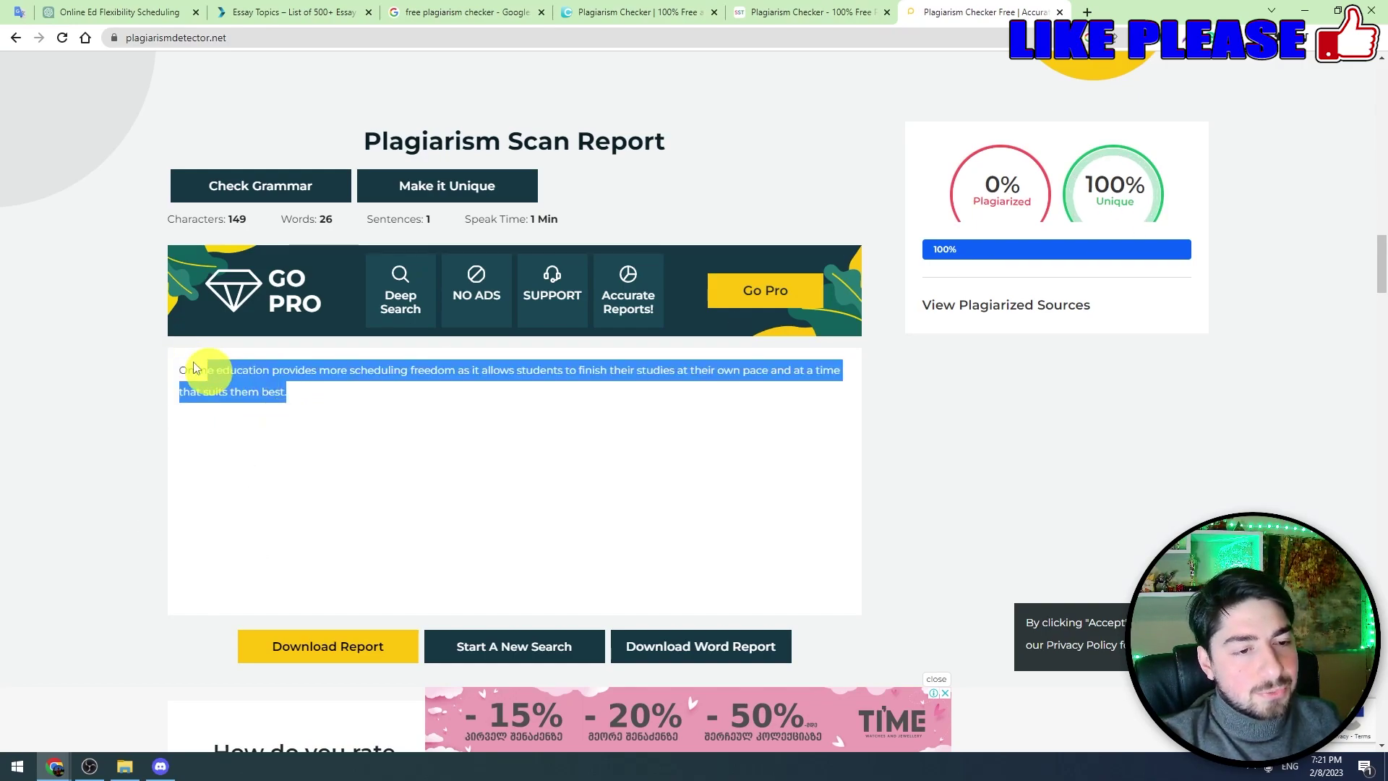
pyautogui.click(294, 396)
pyautogui.moveTo(295, 396); pyautogui.dragTo(77, 319)
pyautogui.click(399, 452)
pyautogui.scroll(15, 408, 337)
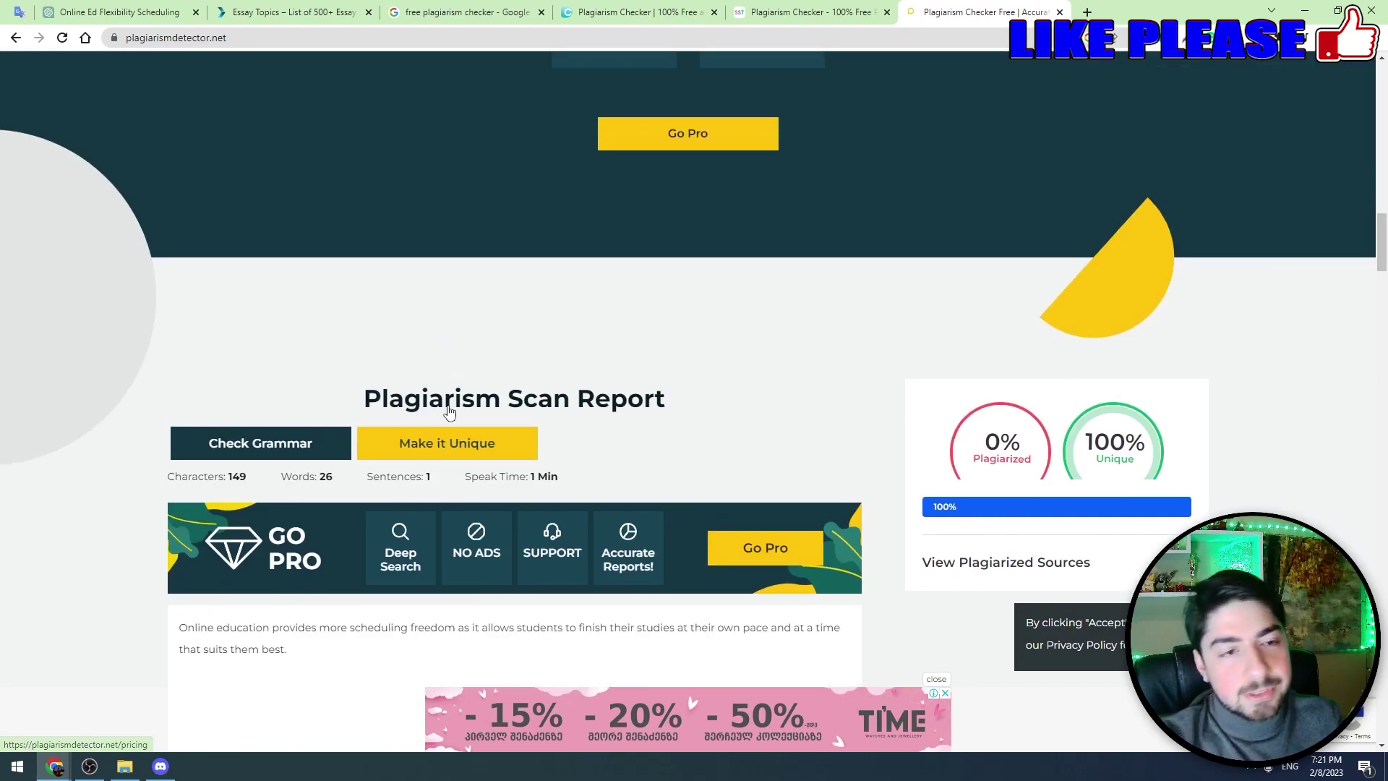